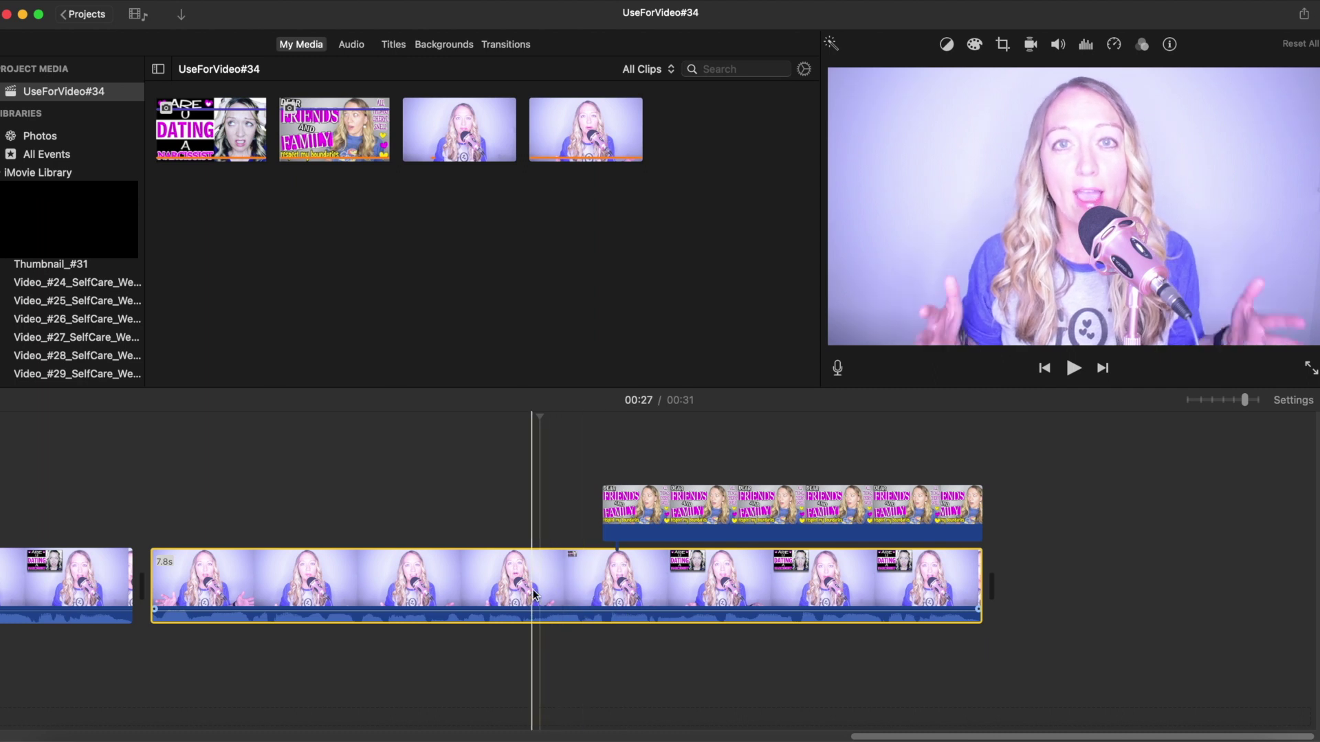
Examine the timeline from the plain first clip to the second clip carrying the "Are U Dating a Narcissist" overlay.
scroll(529, 585, left, 5)
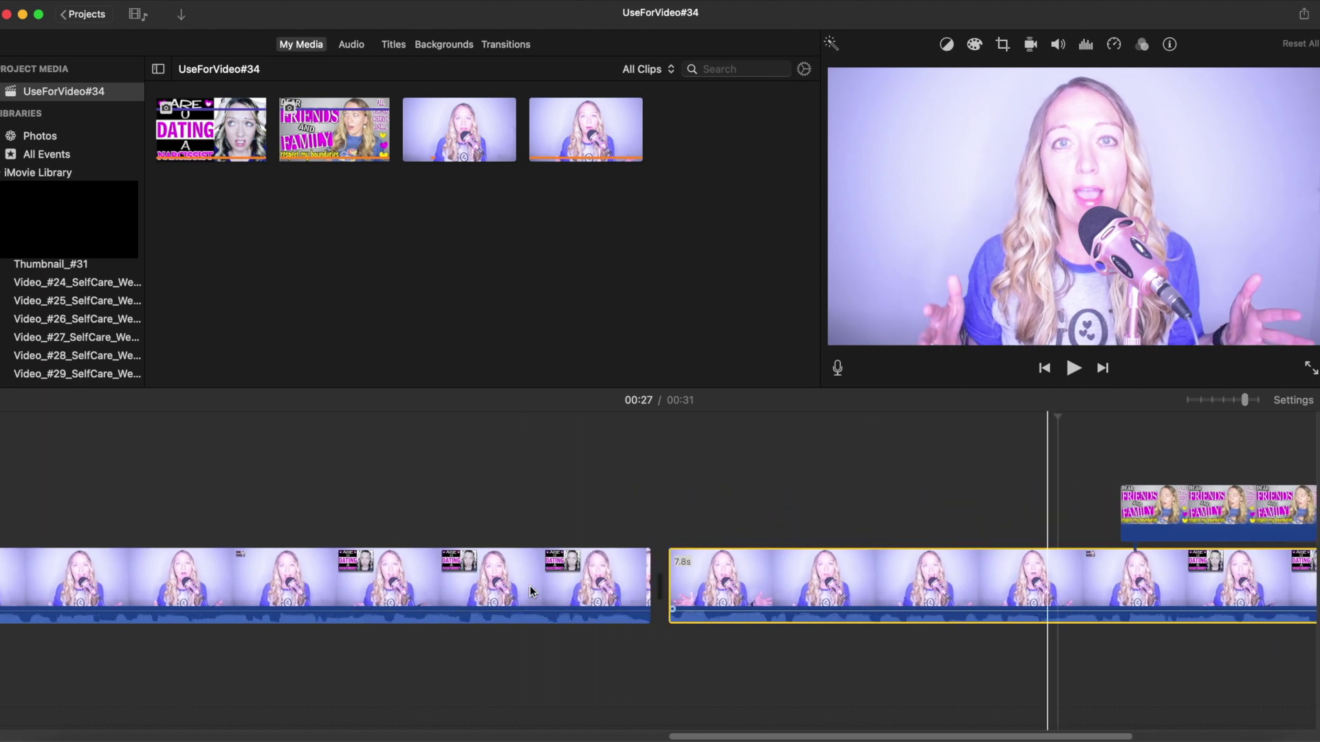
scroll(530, 589, left, 10)
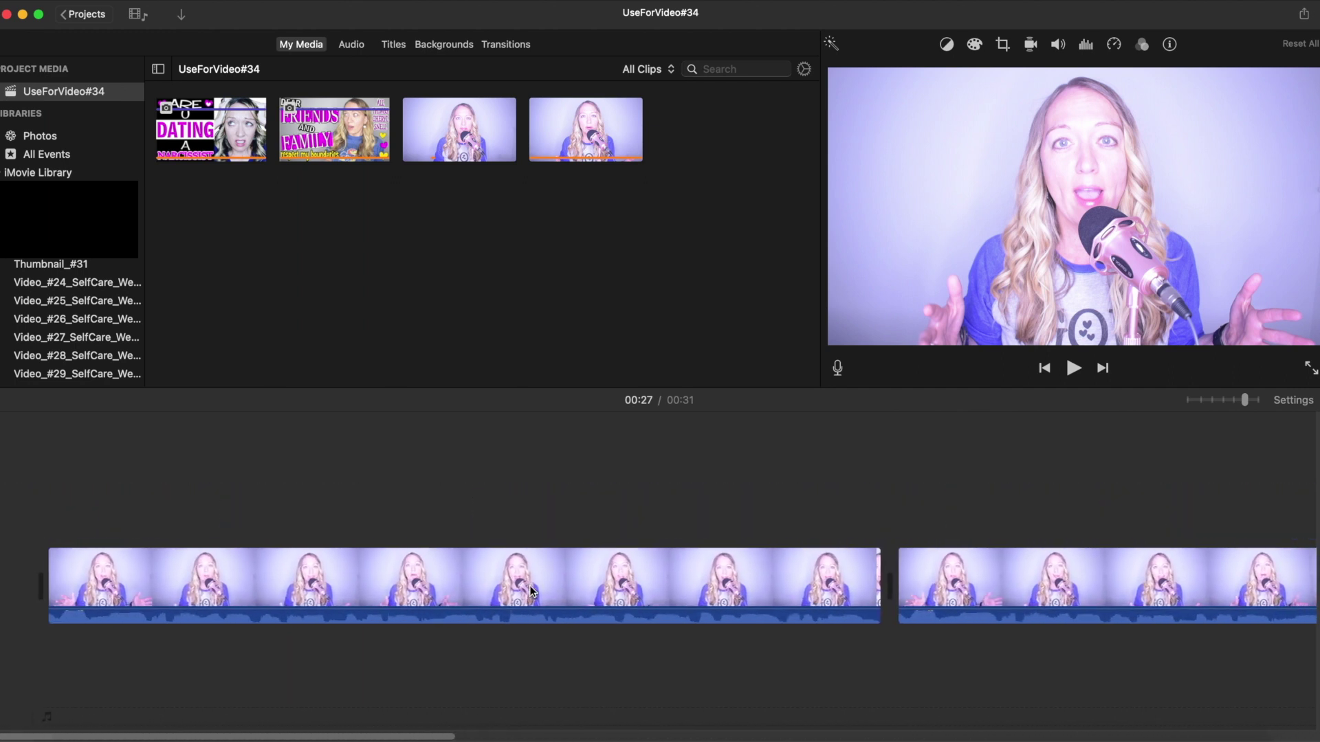
click(467, 583)
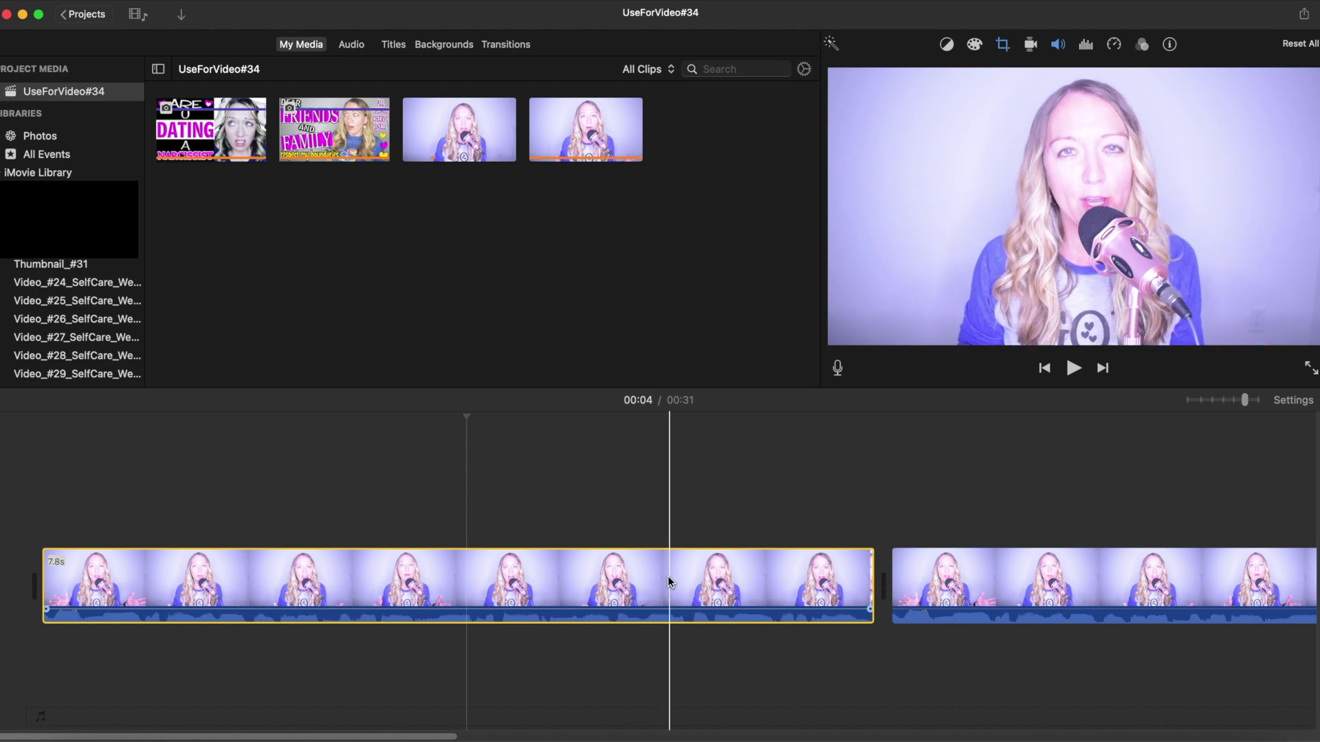
scroll(505, 590, right, 10)
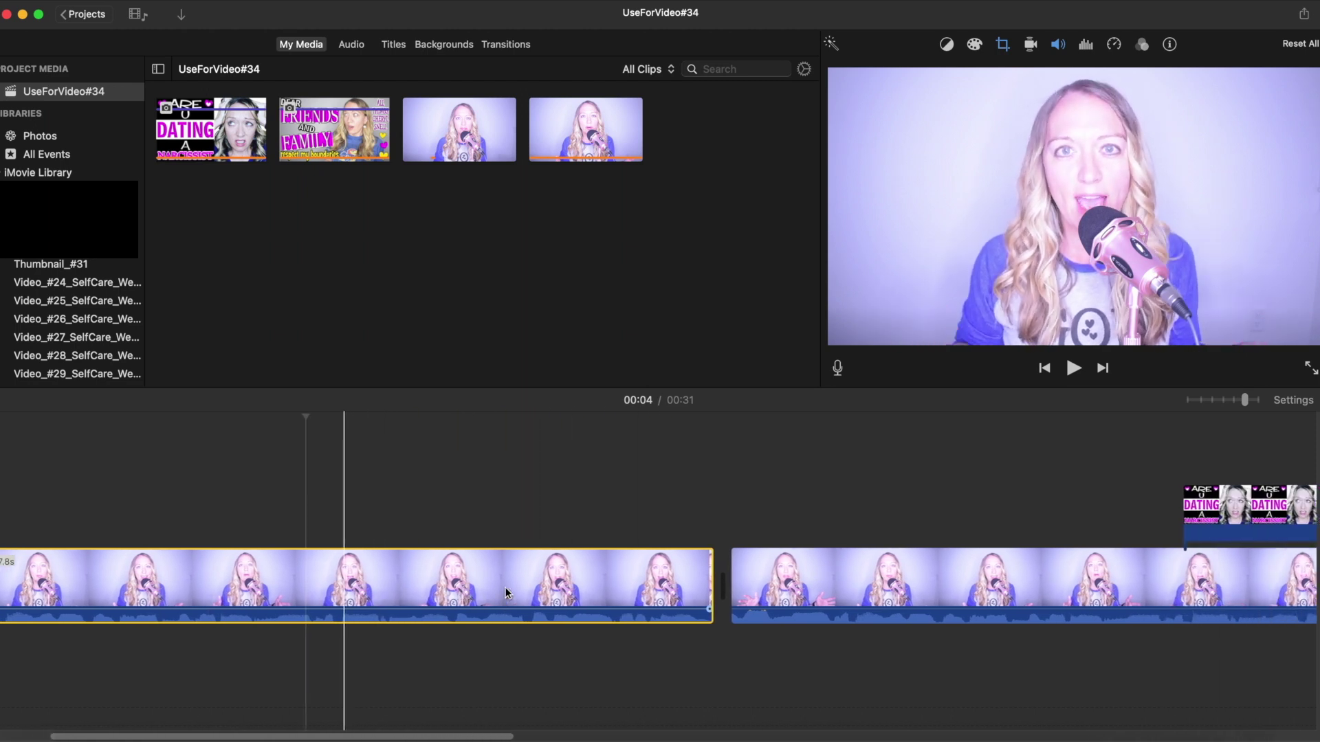
scroll(505, 590, right, 2)
click(525, 588)
scroll(526, 590, right, 3)
scroll(525, 591, right, 3)
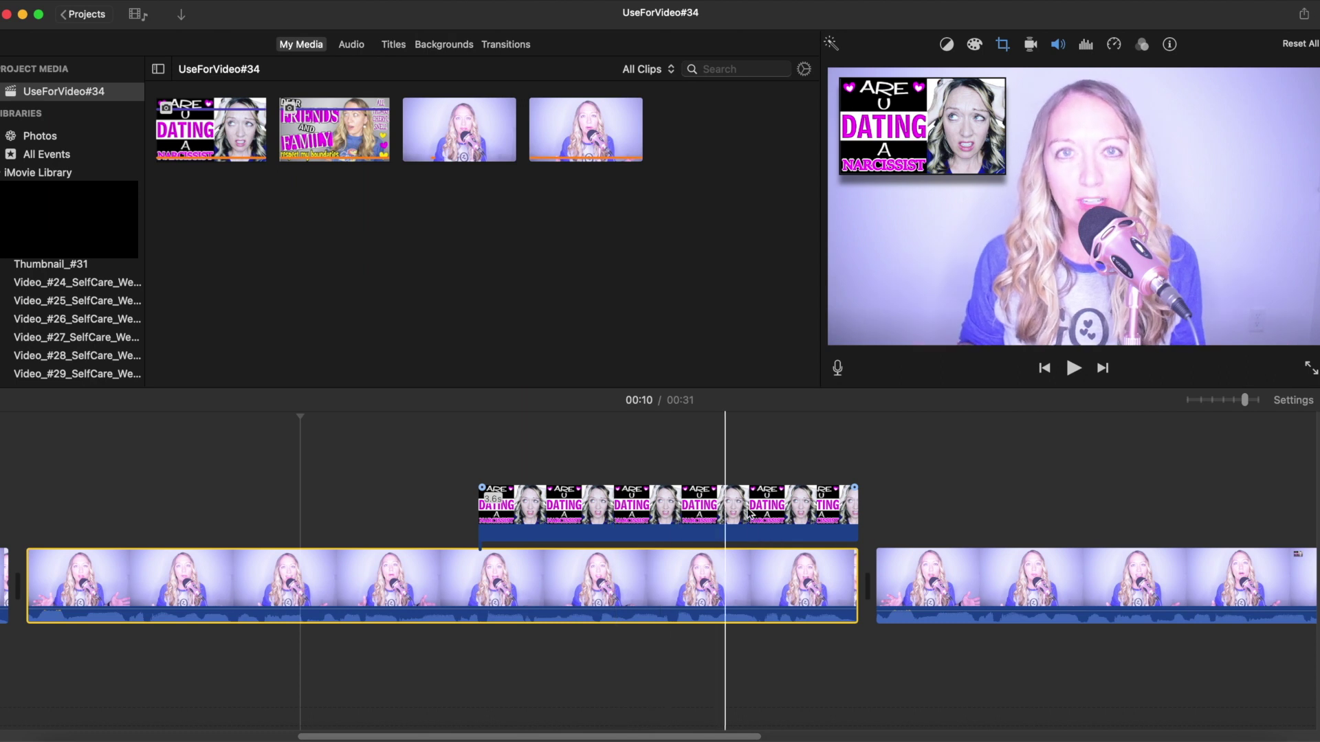
Select the "Are U Dating a Narcissist" overlay above the second clip and open its video overlay settings.
click(693, 502)
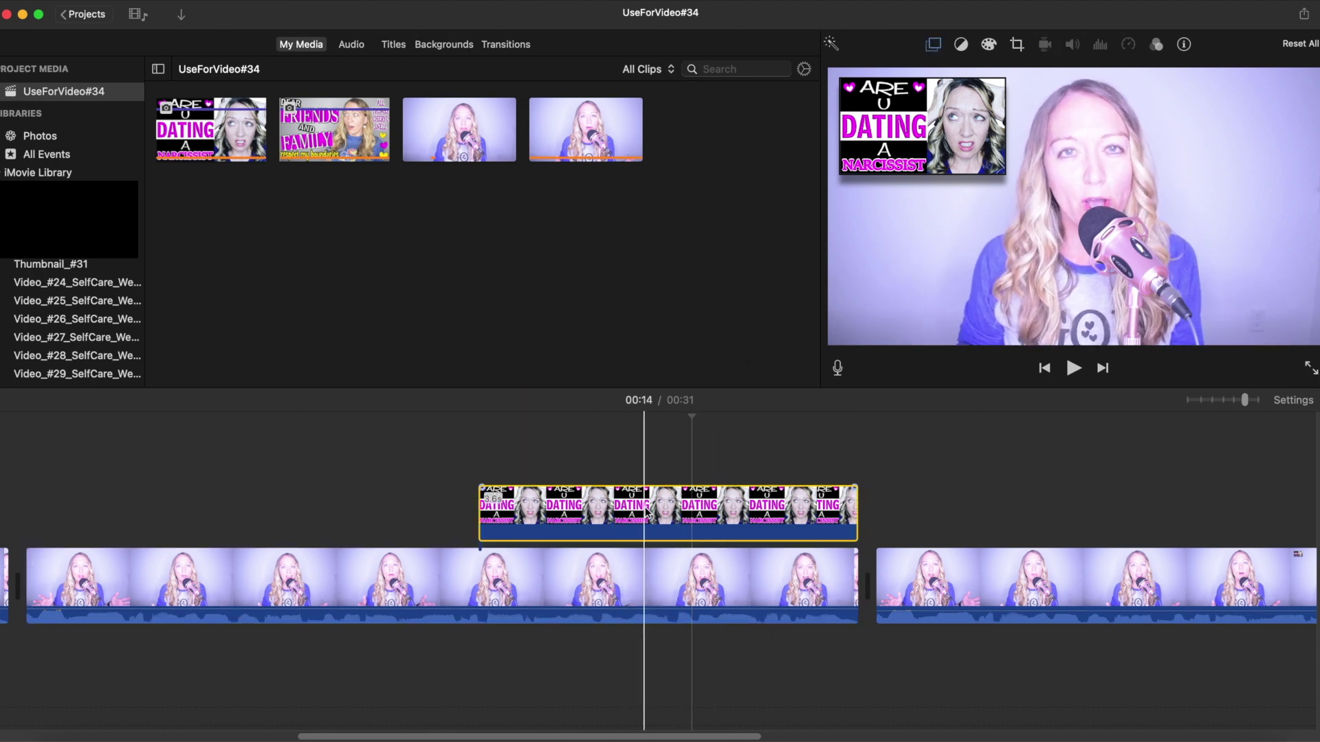
click(934, 45)
click(935, 45)
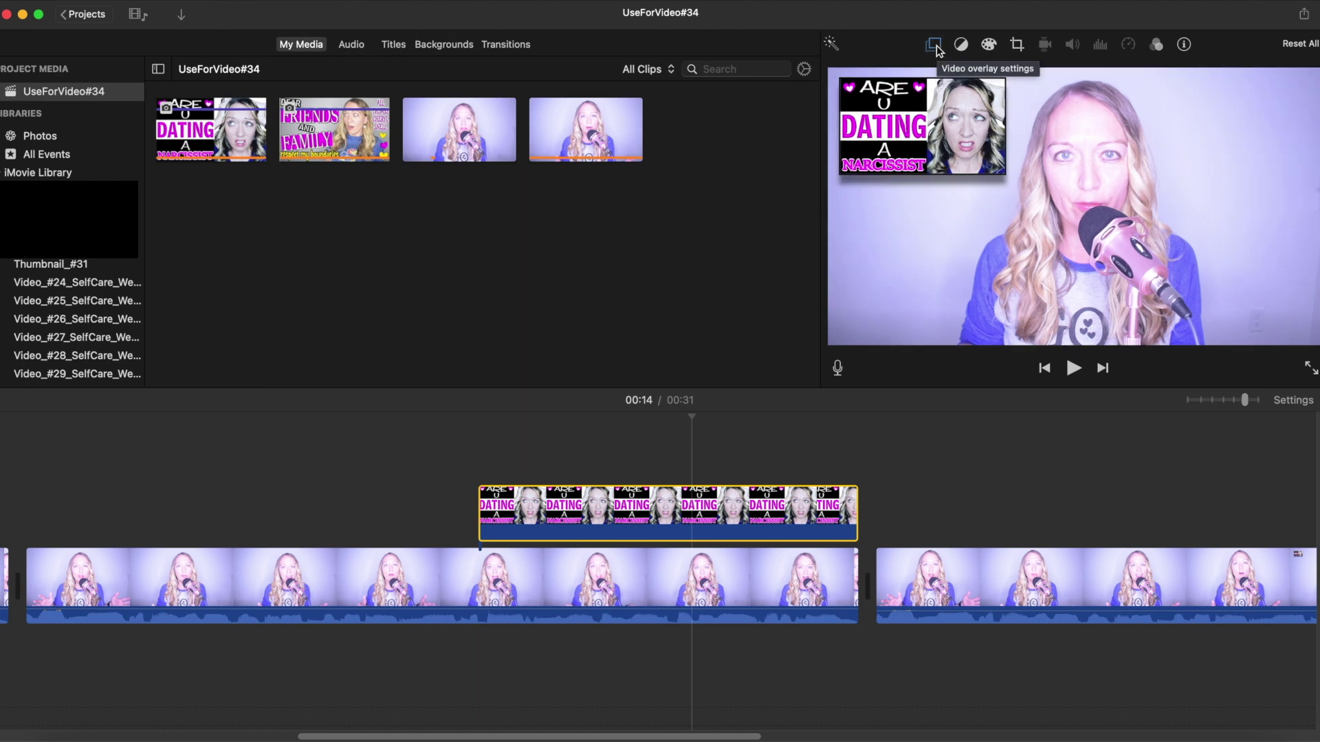
click(935, 45)
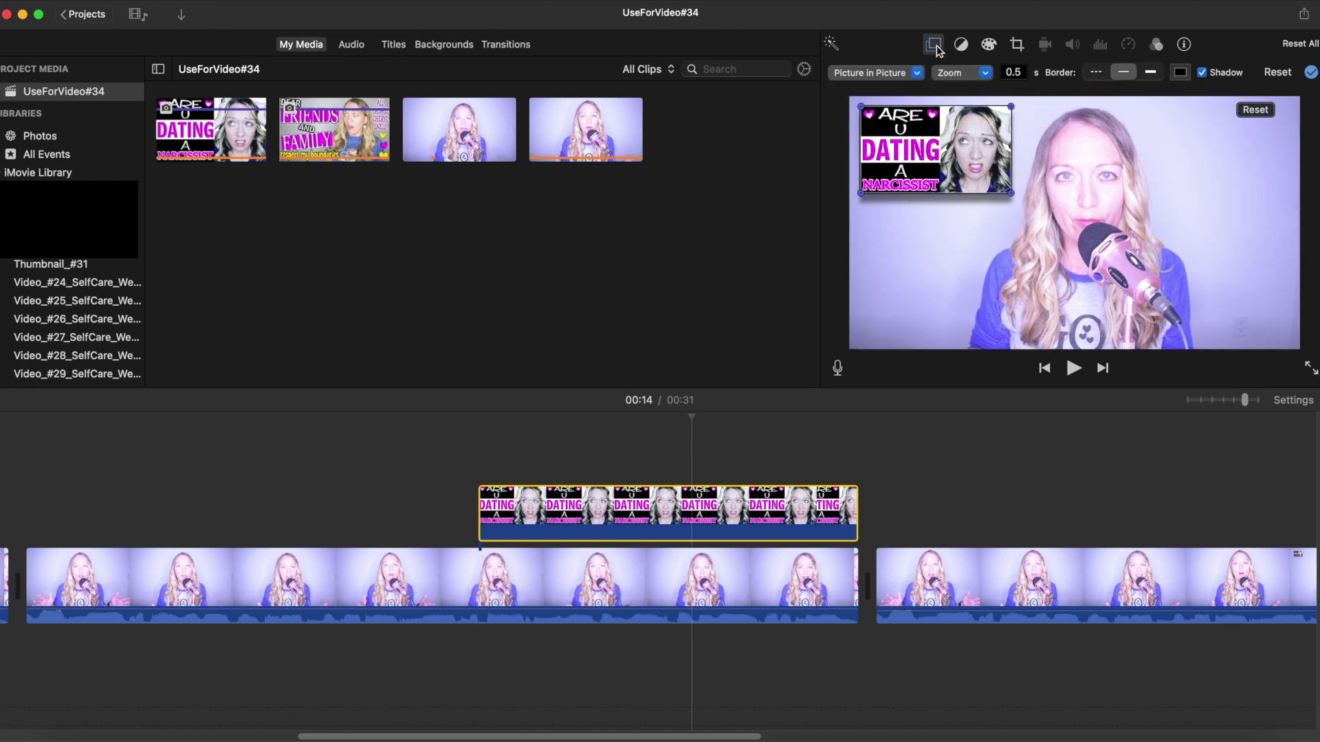
Inspect the overlay's available modes and transition styles, keeping Picture in Picture with the Zoom transition.
click(921, 73)
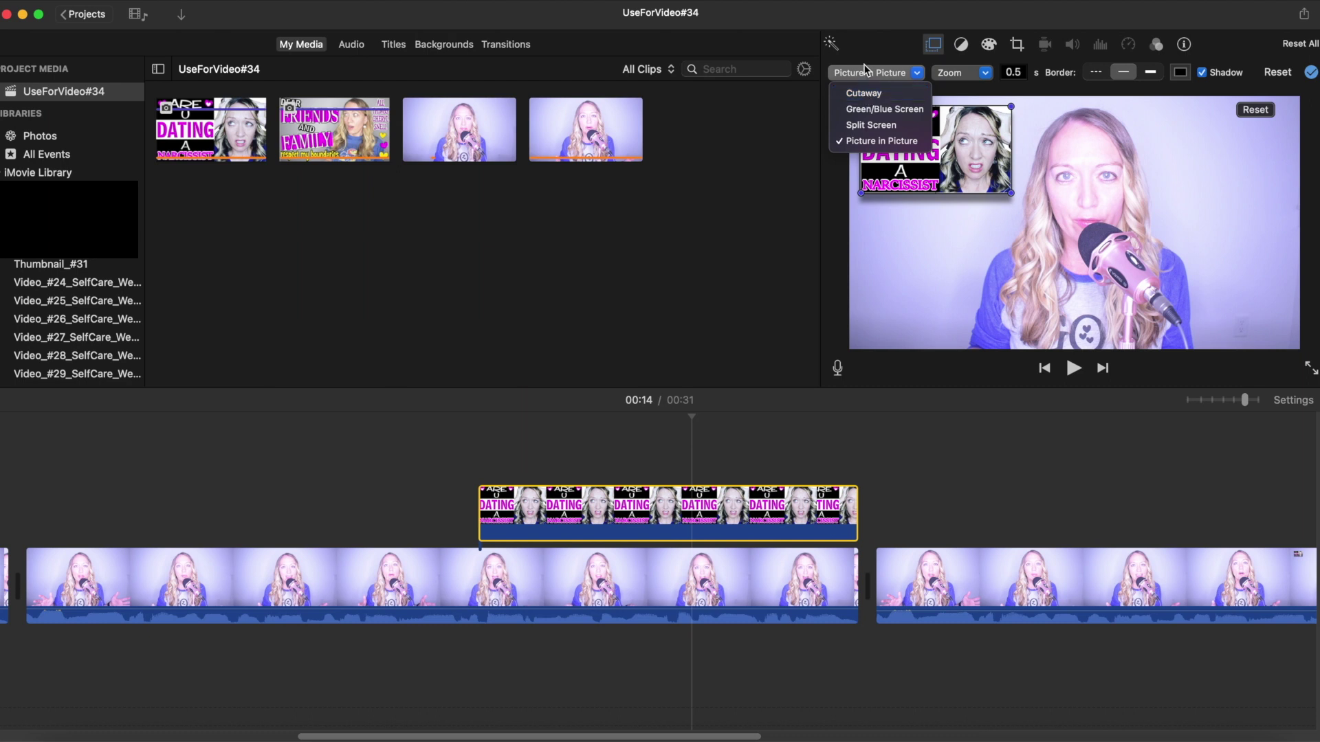
click(990, 79)
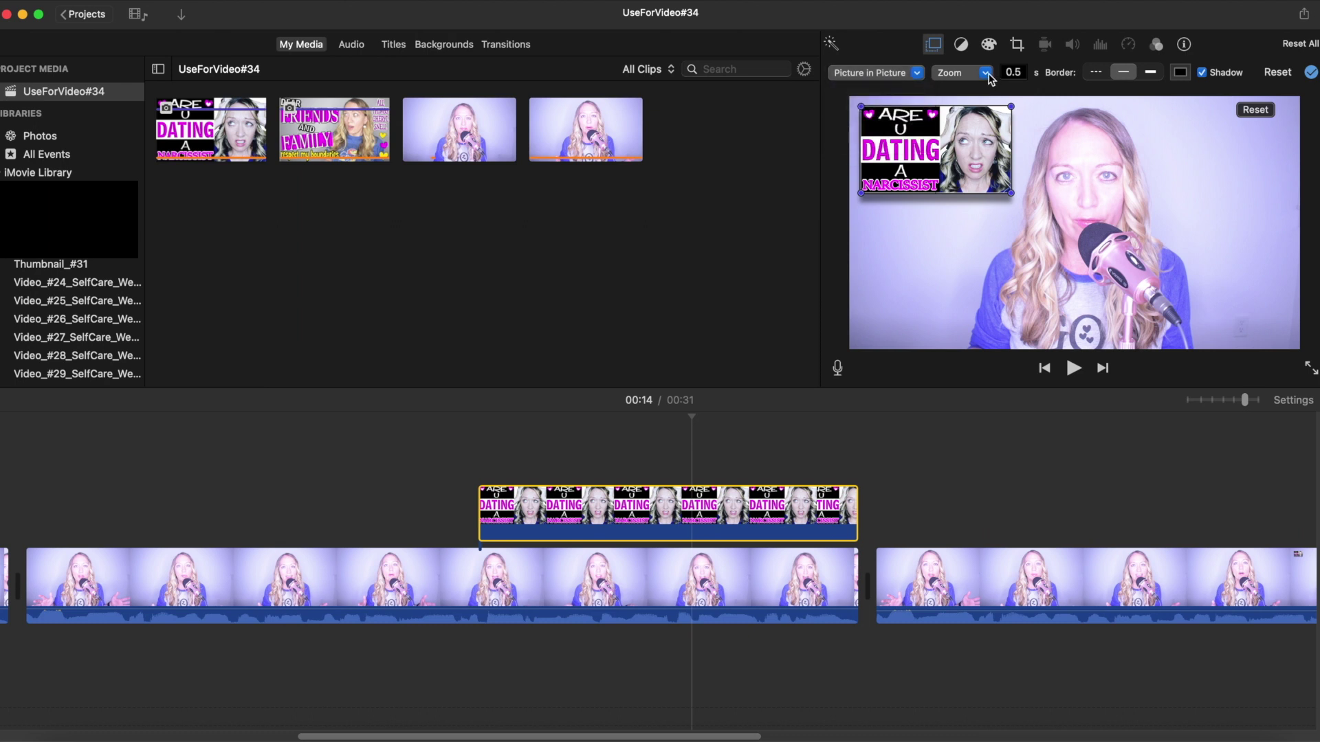
click(988, 74)
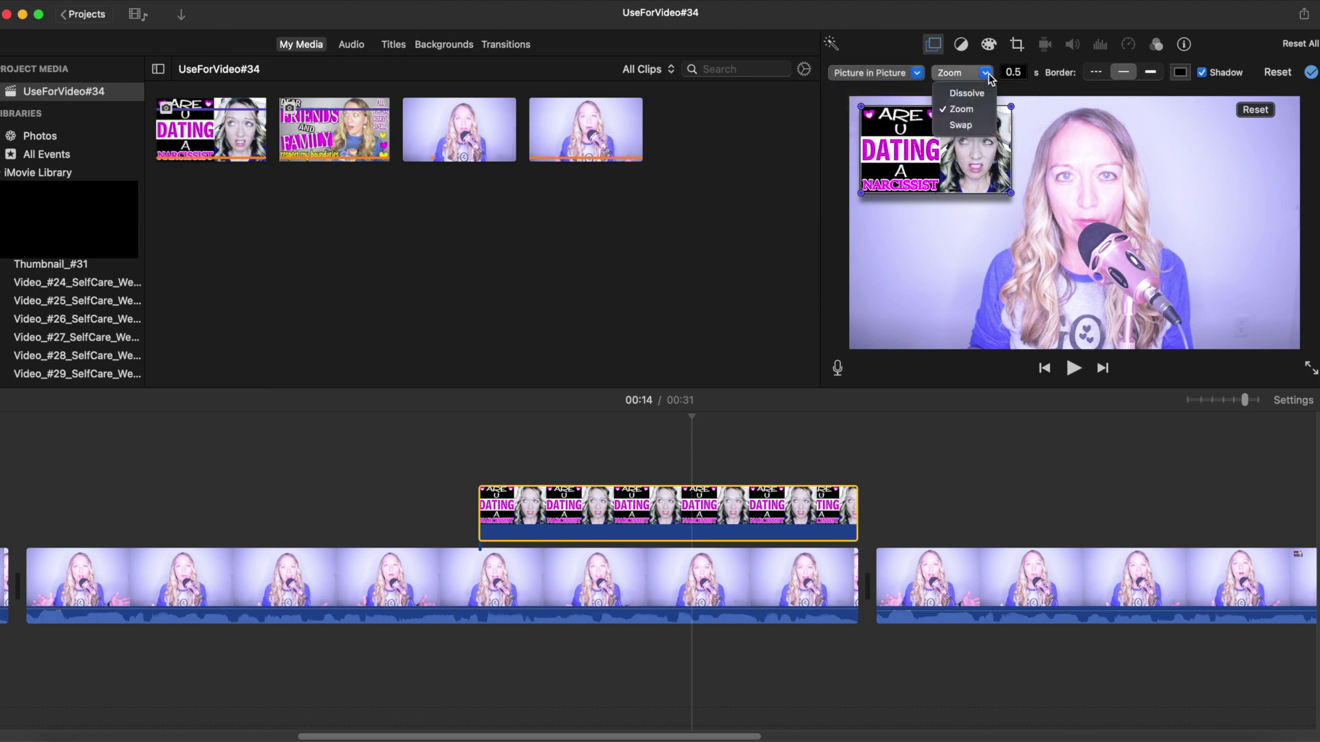
click(960, 117)
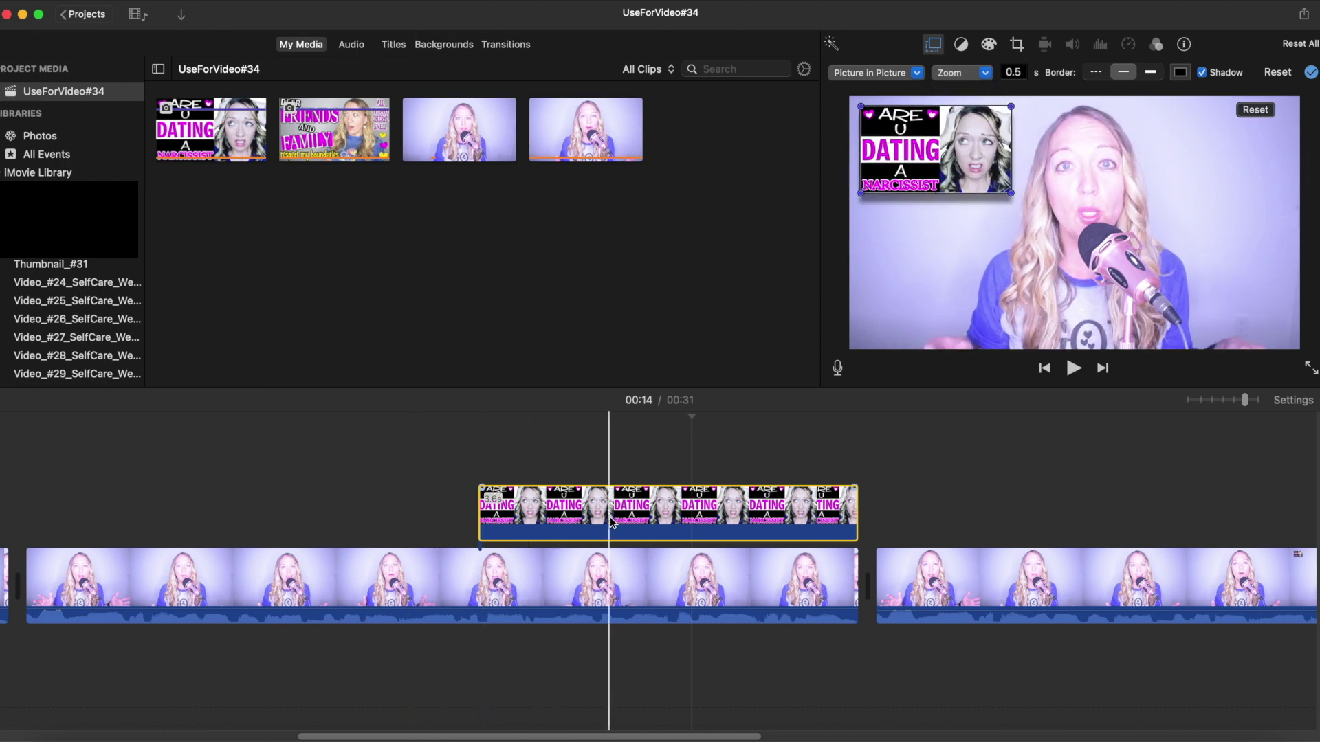
Switch the picture-in-picture overlay's shadow off and back on.
click(660, 516)
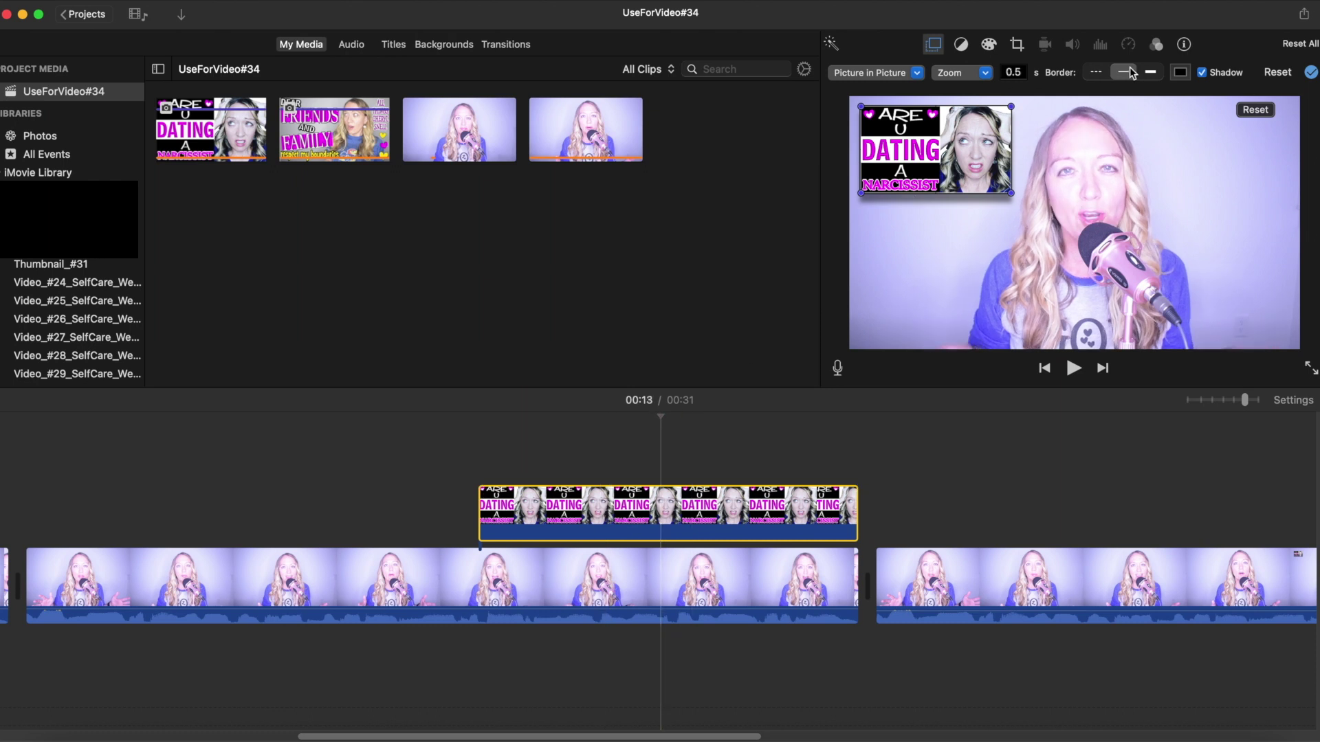
click(1203, 74)
click(1203, 72)
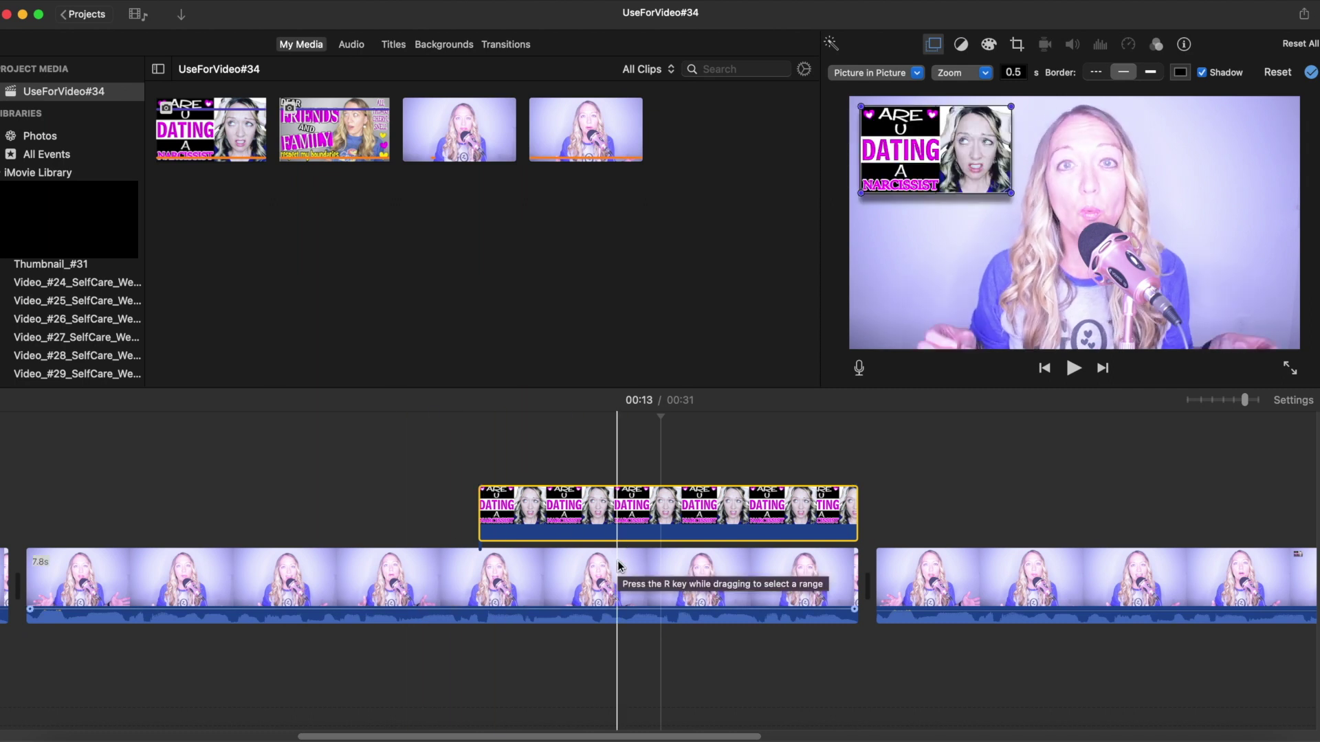
Compare the main clips around the first overlay and reselect the "Are U Dating a Narcissist" overlay at 00:13.
scroll(617, 567, left, 3)
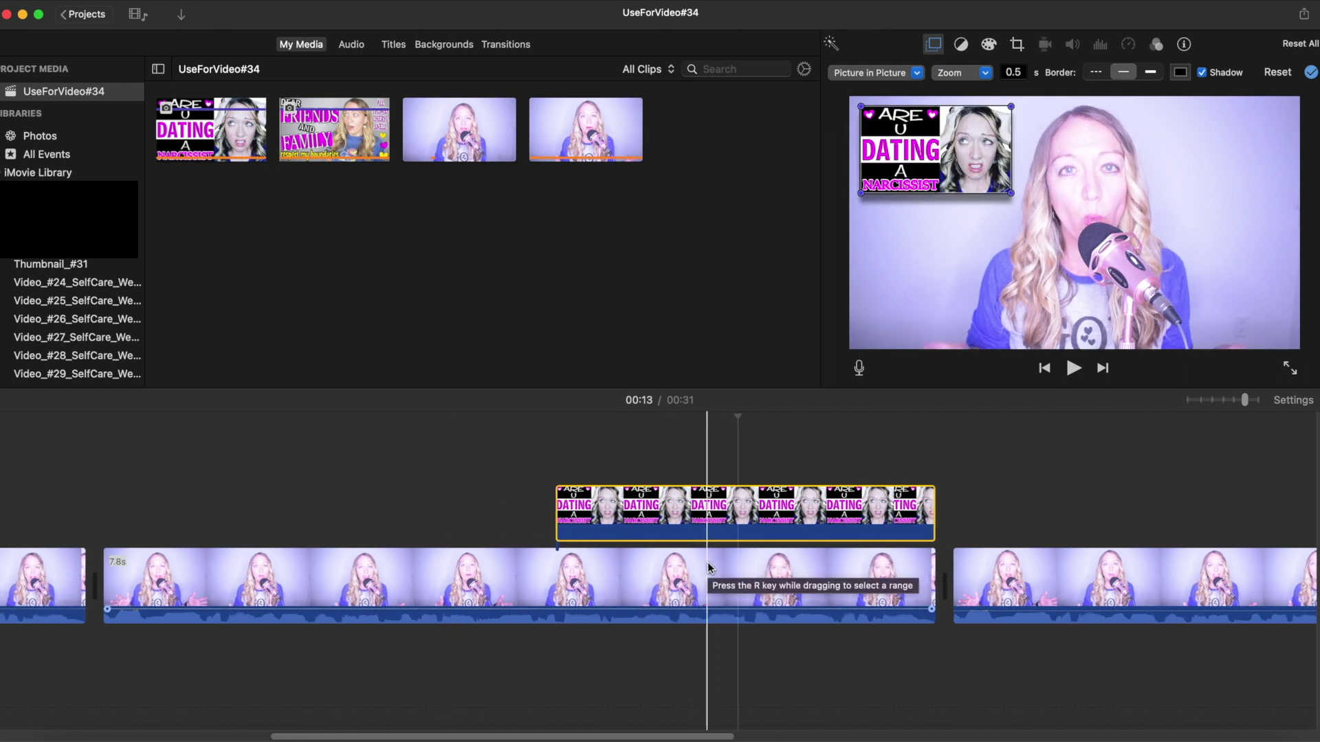
click(35, 585)
click(1024, 584)
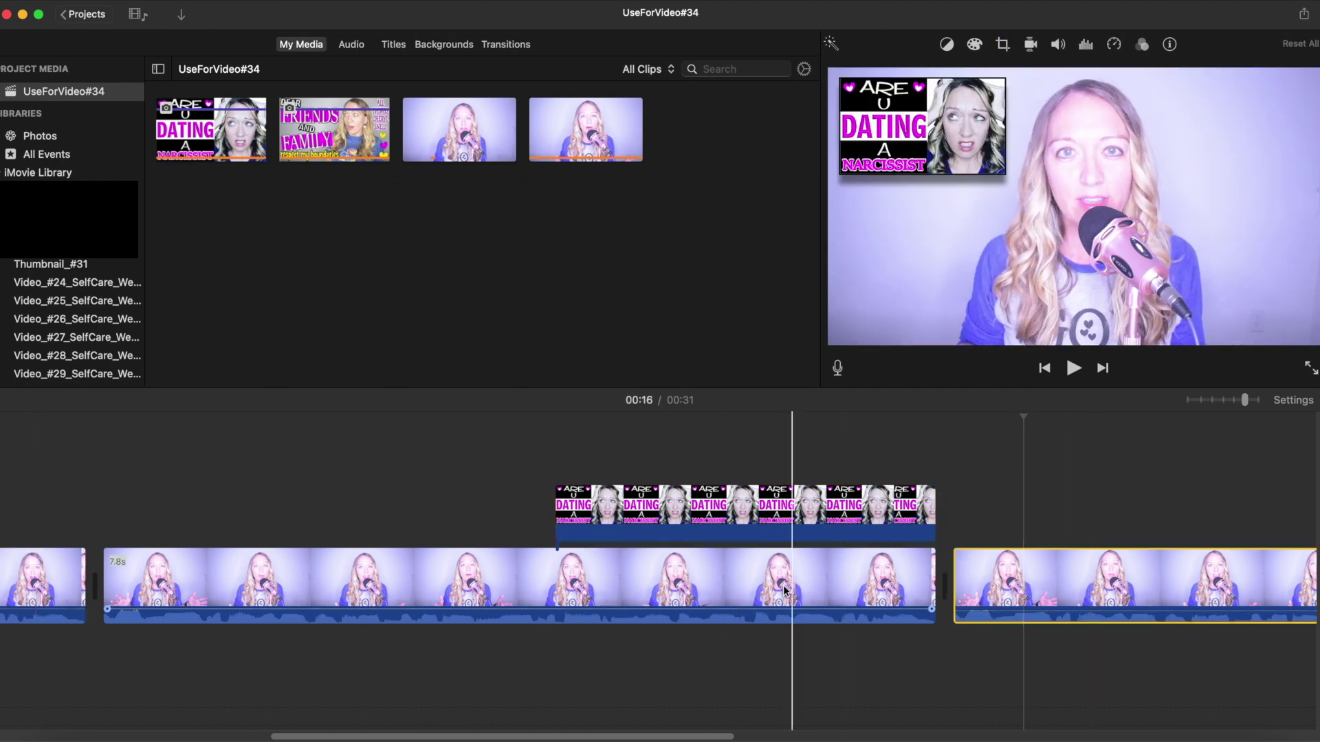
click(706, 593)
click(707, 503)
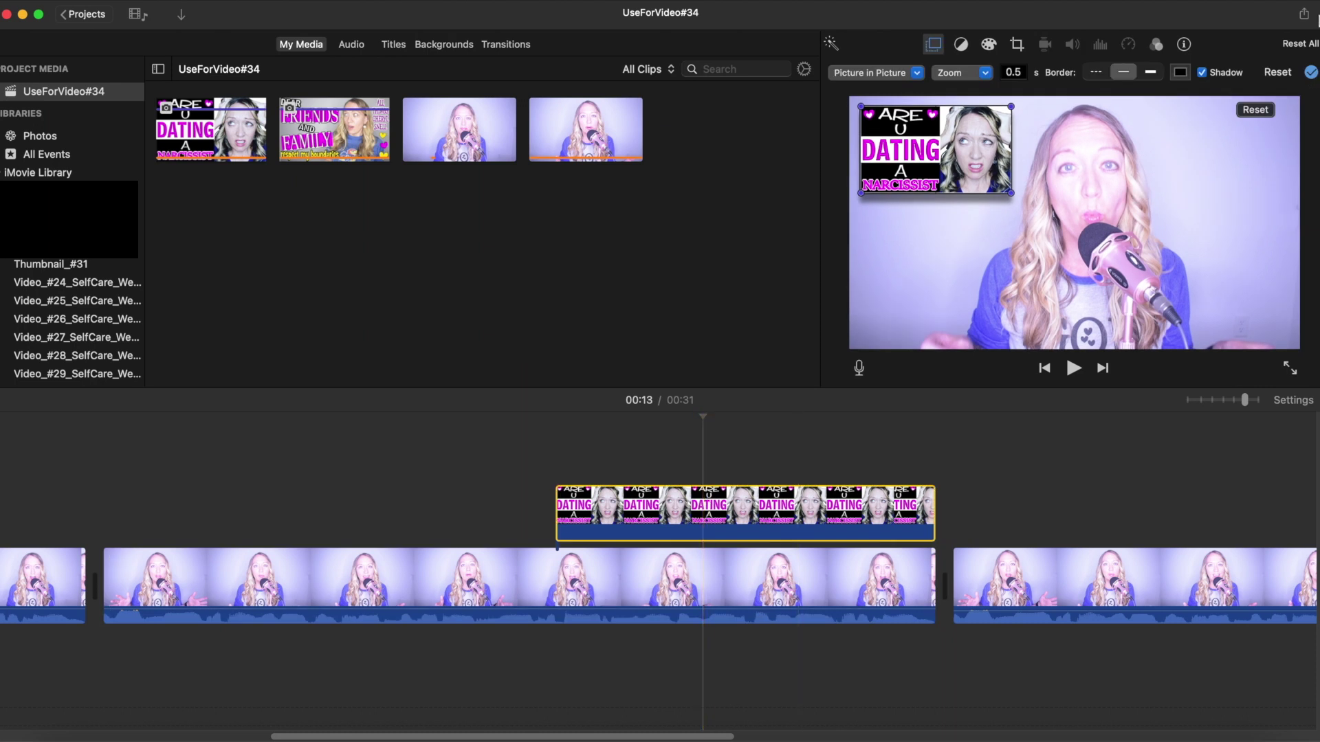
Set up a file export with 1080p resolution, Best (ProRes) quality and Faster compression, and cancel it.
click(1302, 16)
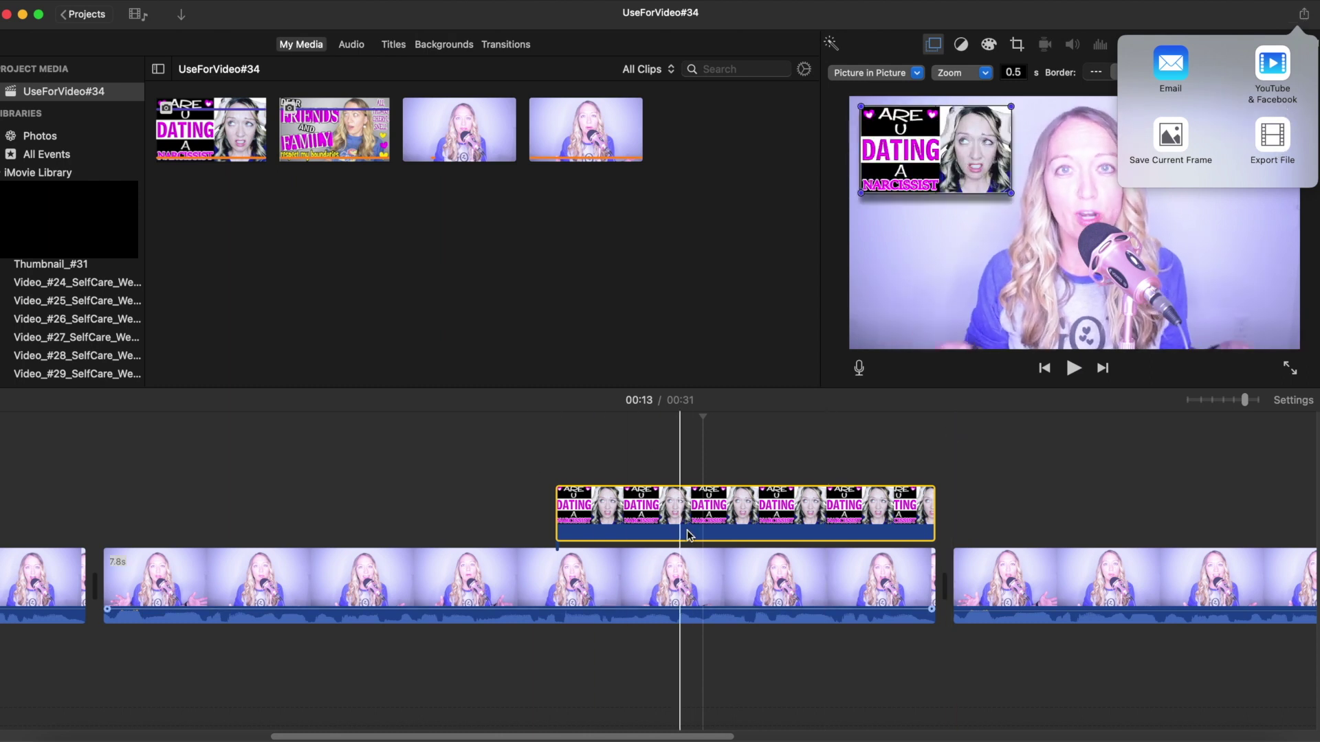
click(1271, 140)
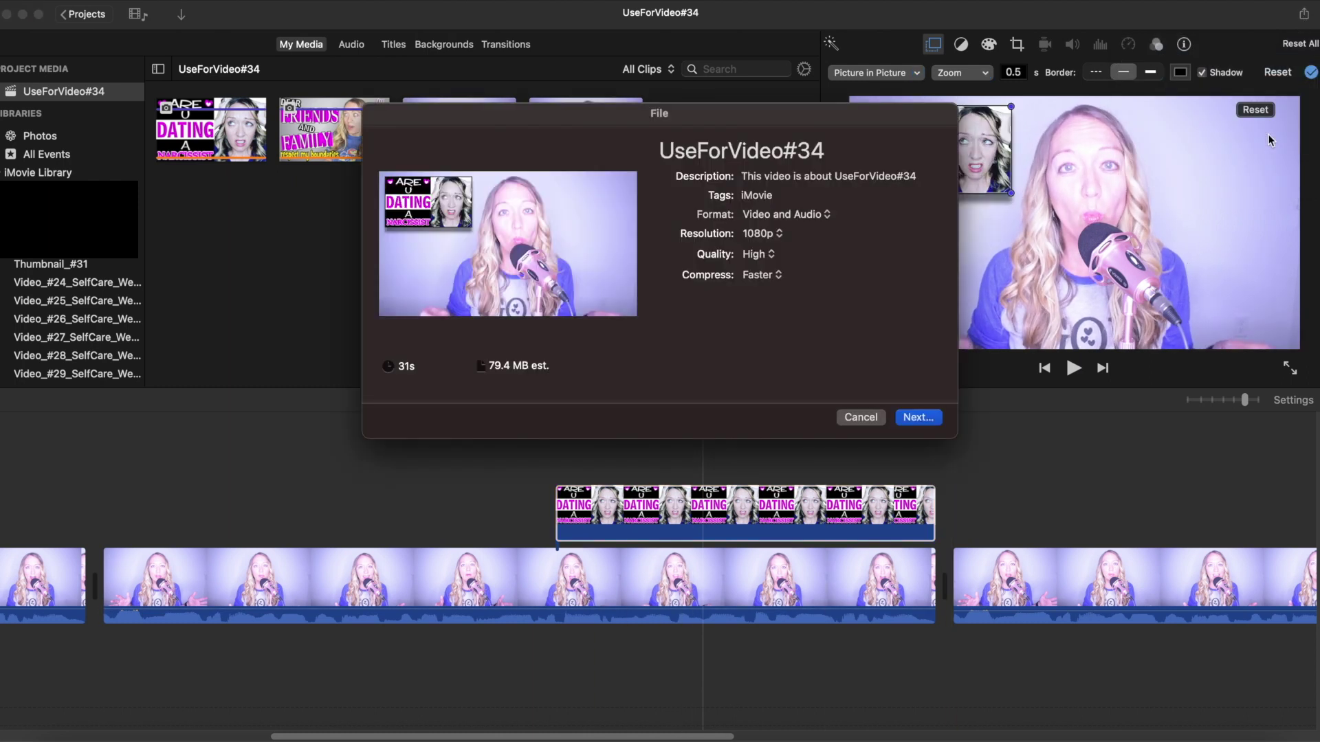
click(760, 277)
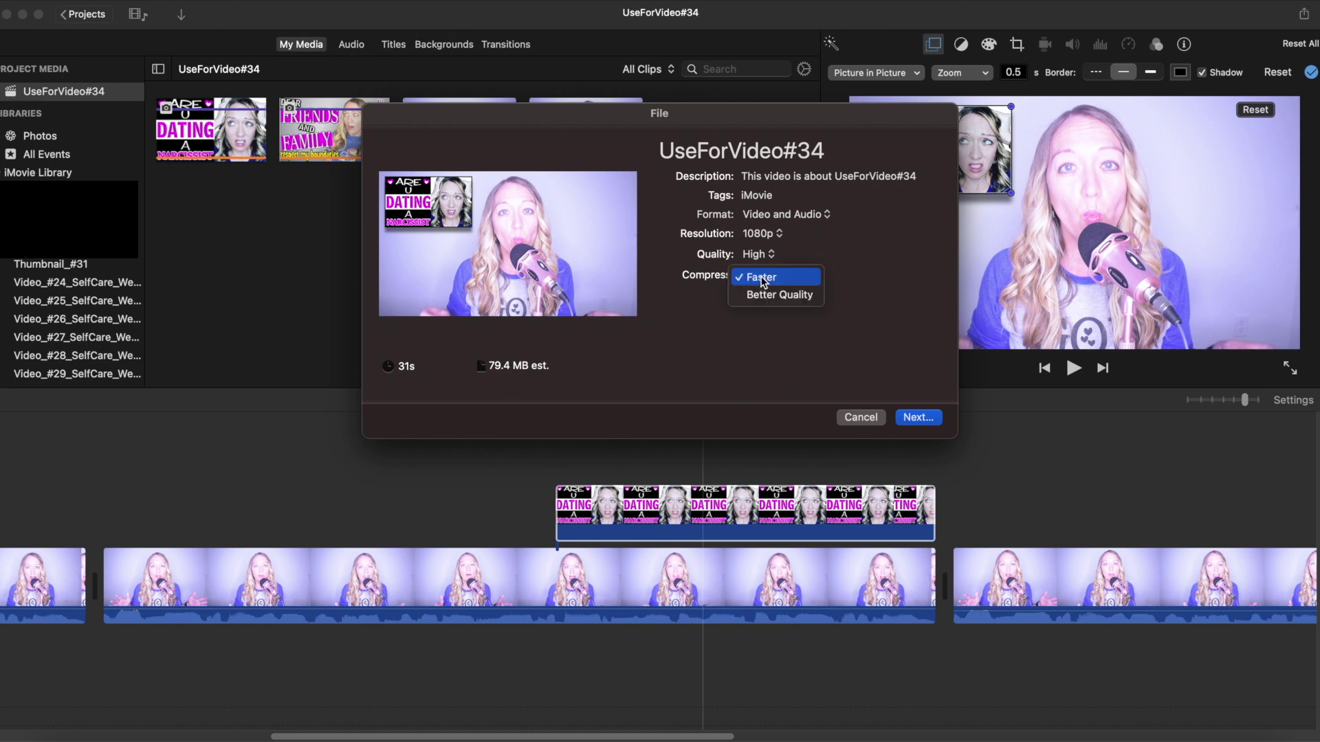
click(758, 271)
click(758, 262)
click(763, 274)
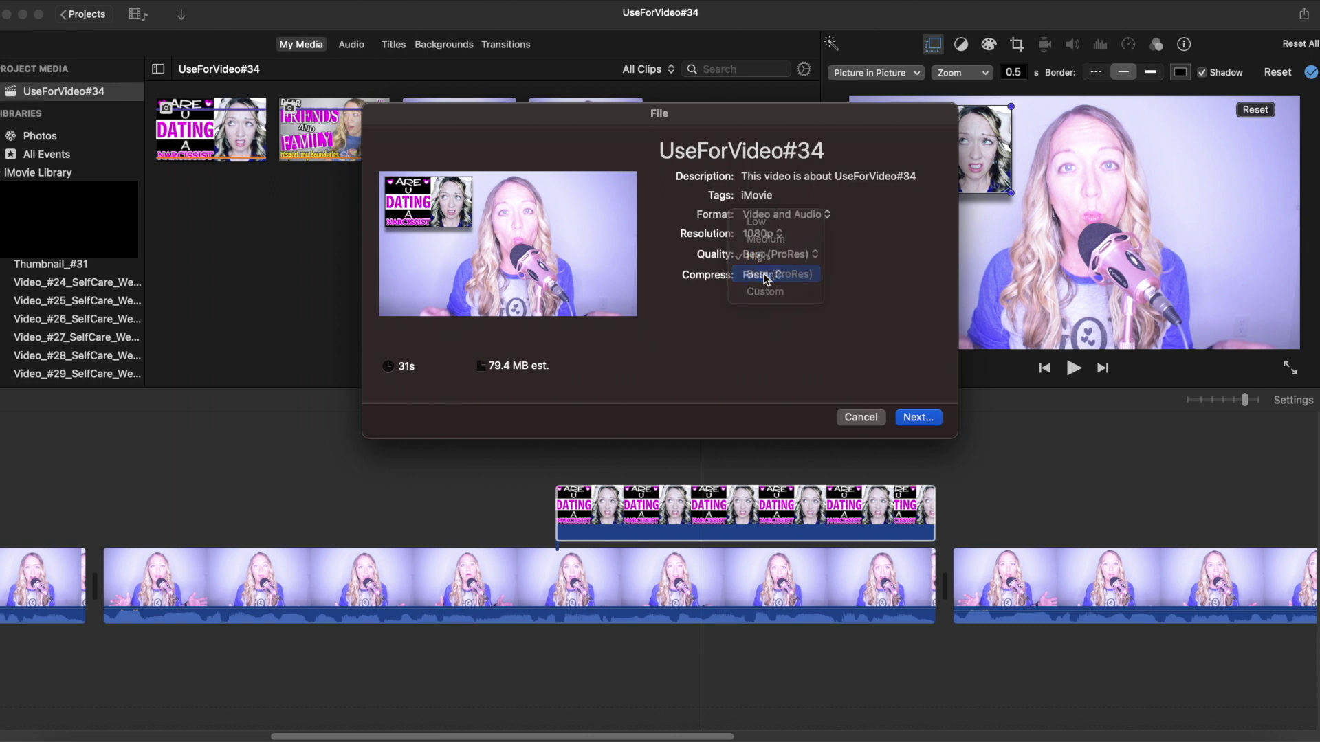
click(761, 235)
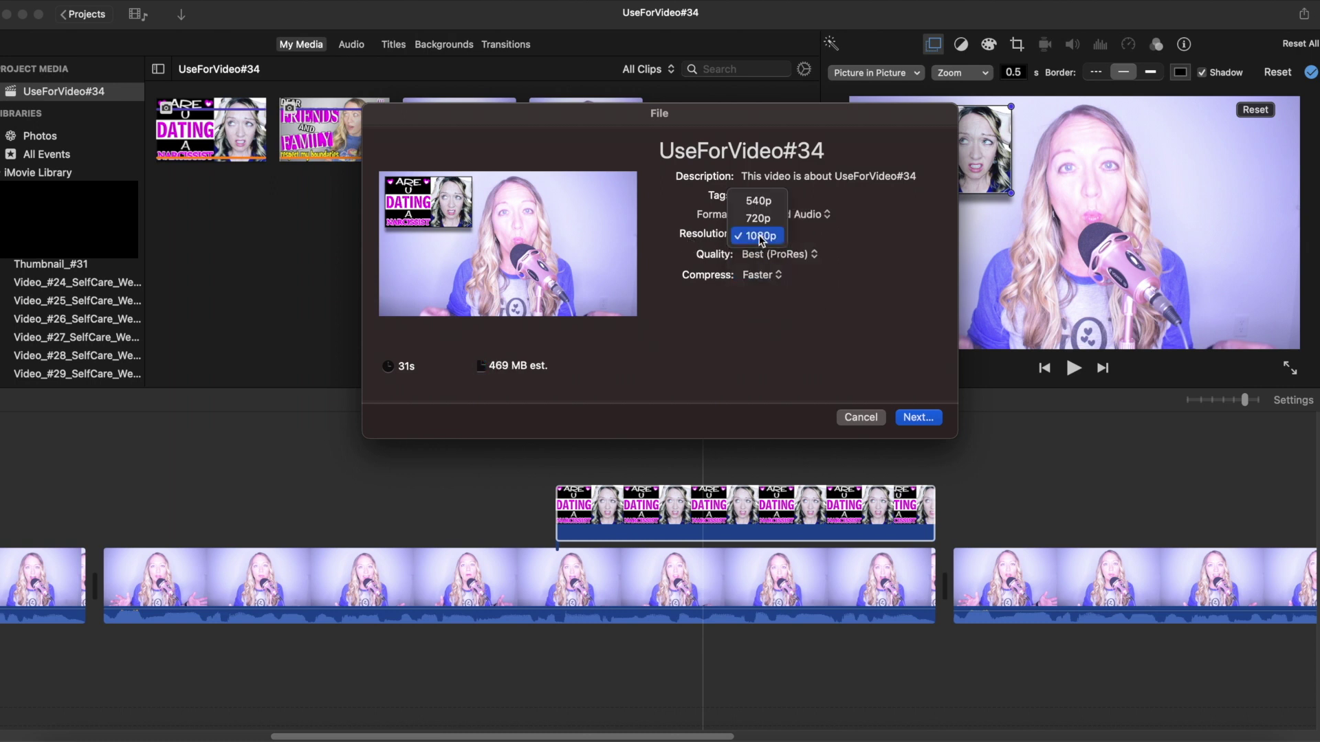
click(761, 235)
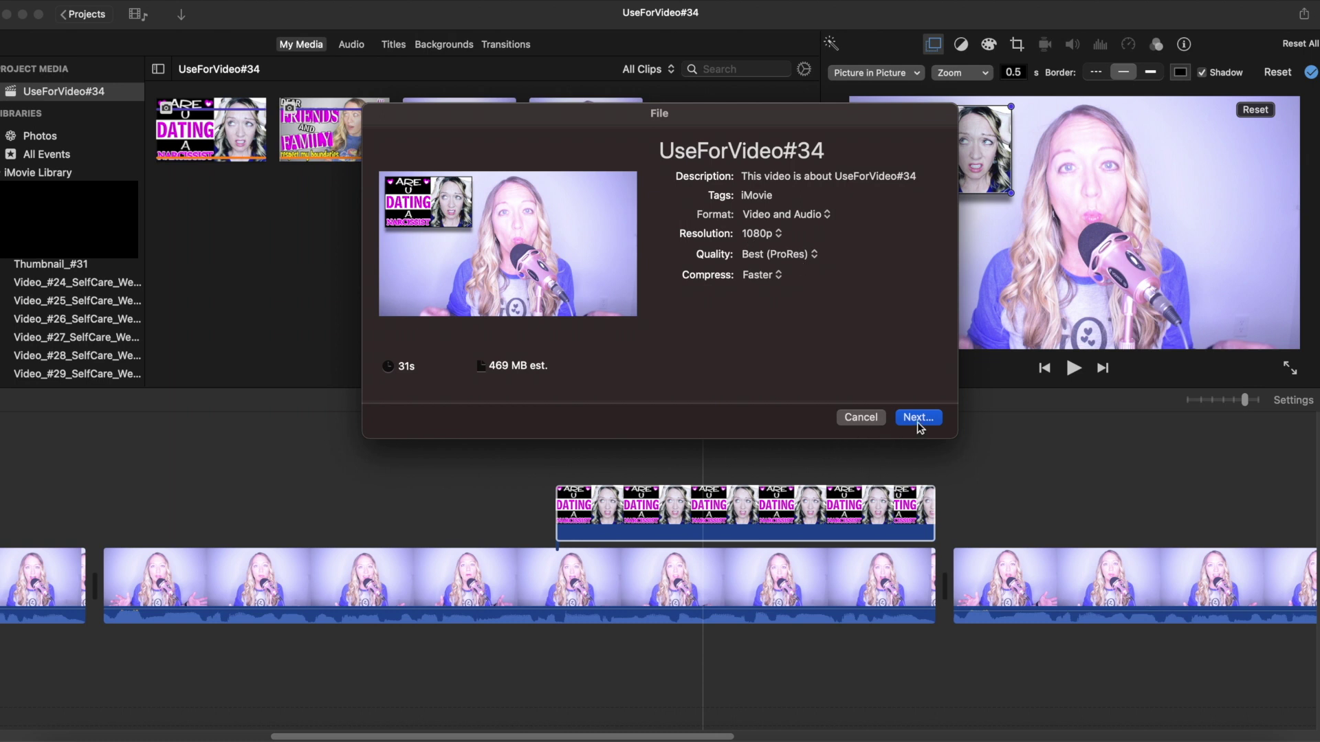
click(859, 418)
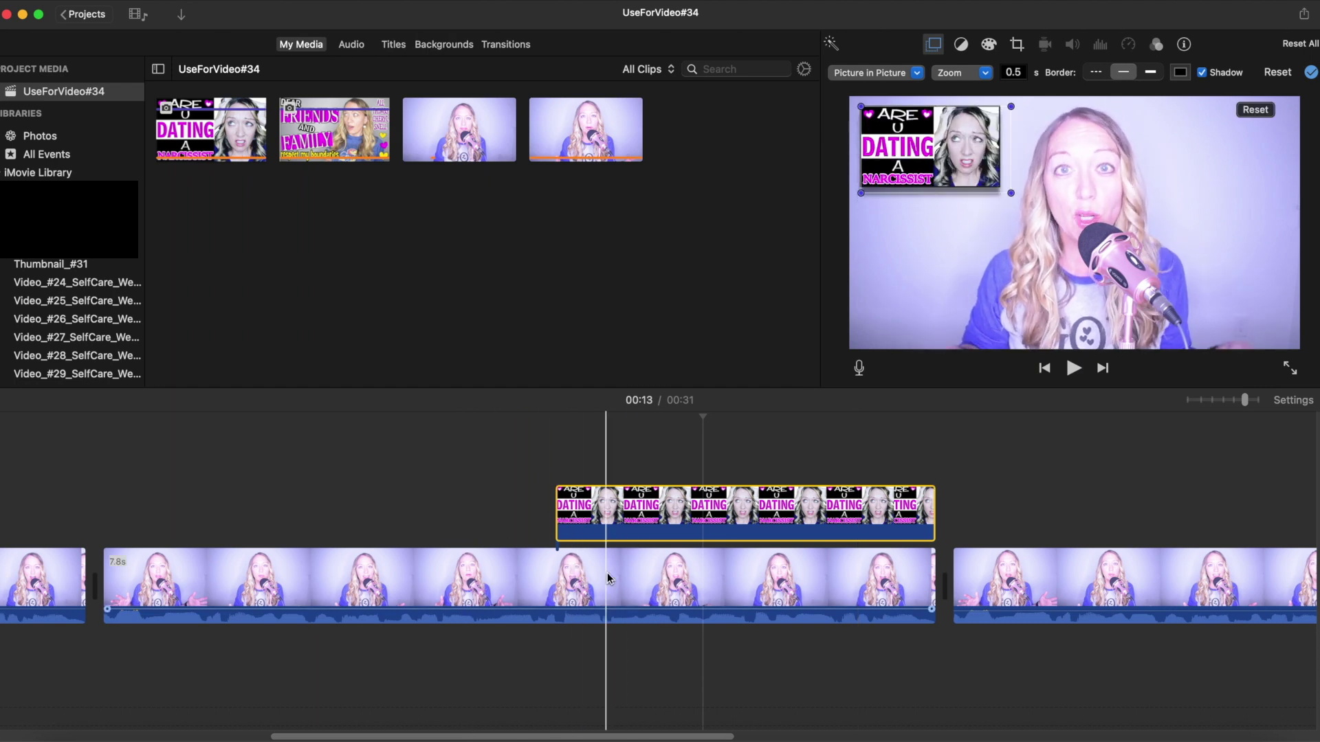
Examine the third clip with the built-in narcissist thumbnail, compared with the second clip's separate overlay.
scroll(551, 547, right, 10)
scroll(551, 547, right, 2)
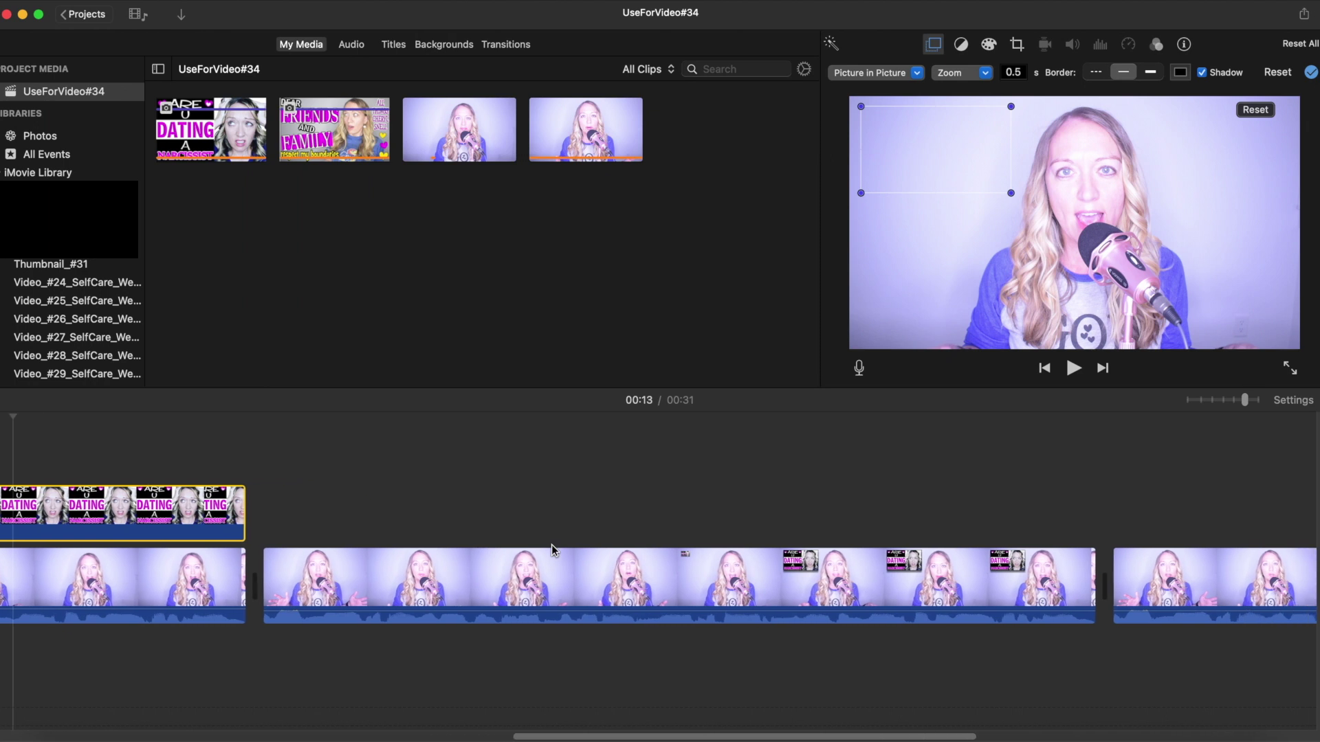
click(597, 577)
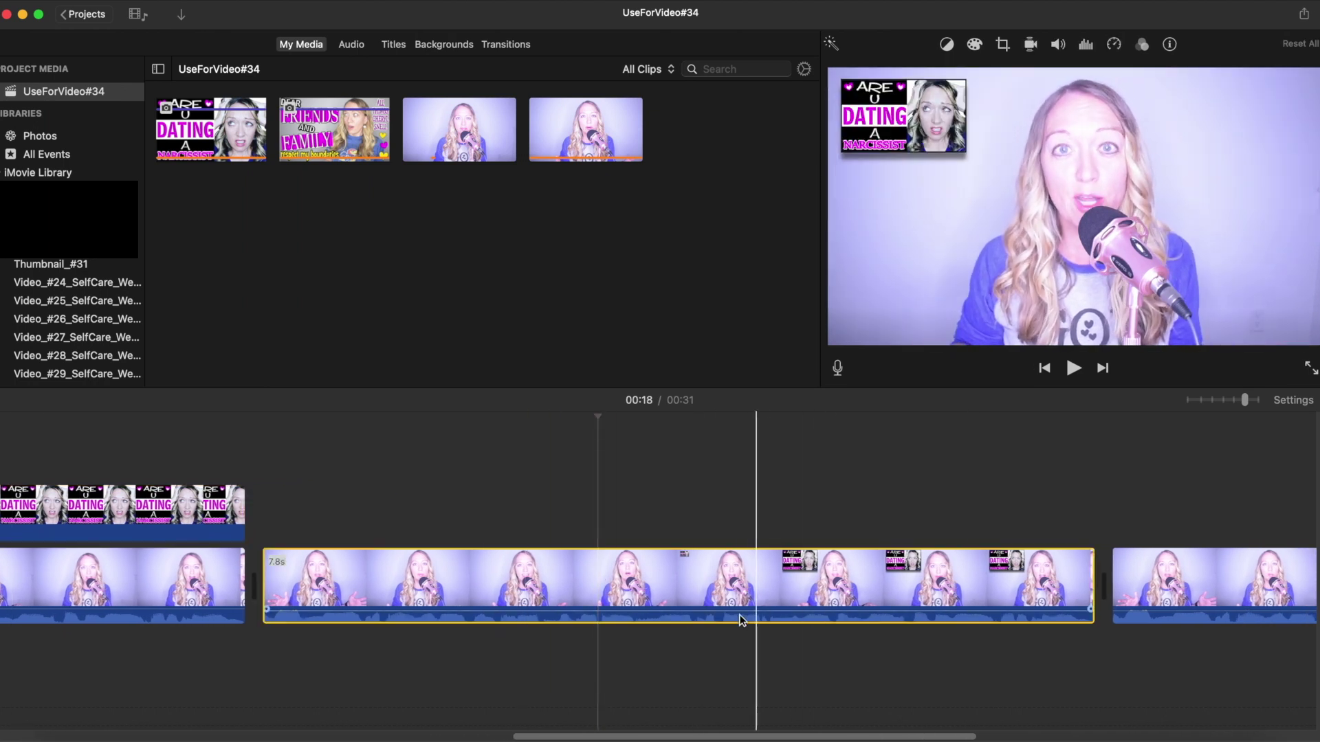
scroll(517, 635, left, 5)
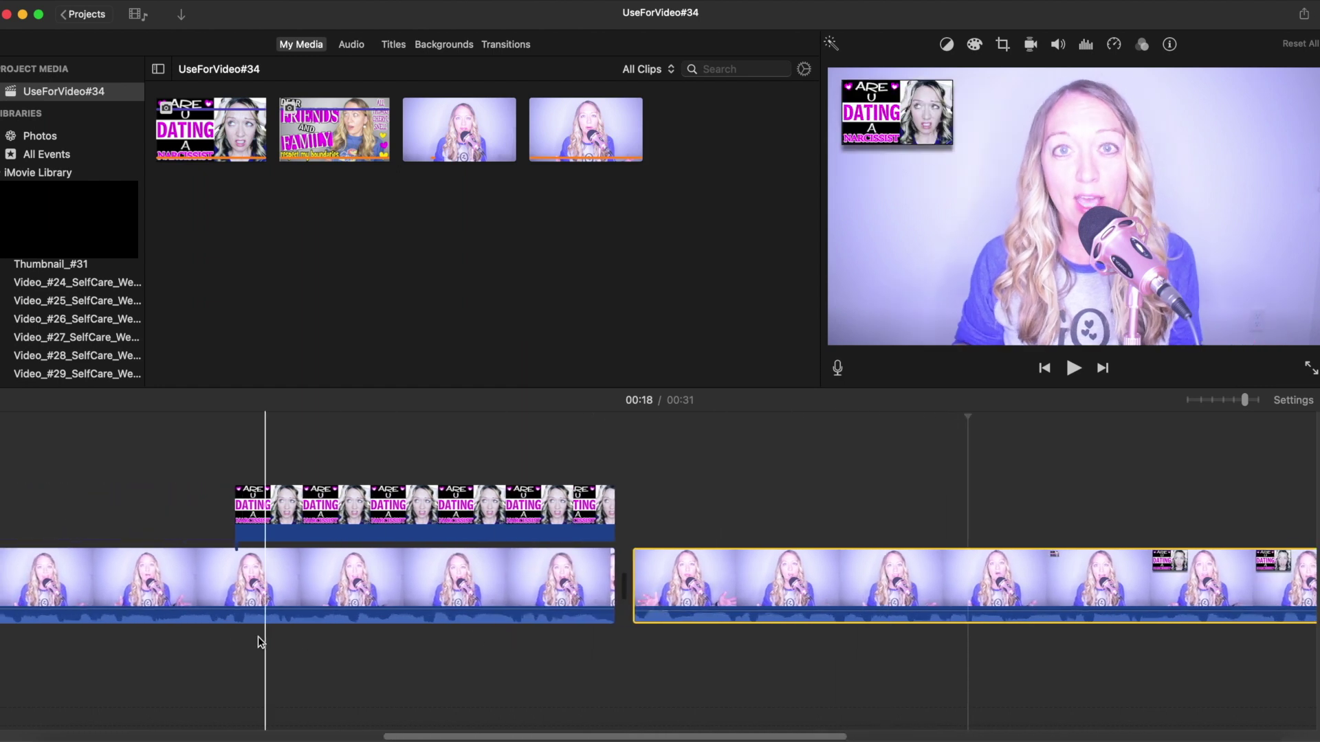
scroll(480, 605, right, 6)
scroll(480, 605, right, 1)
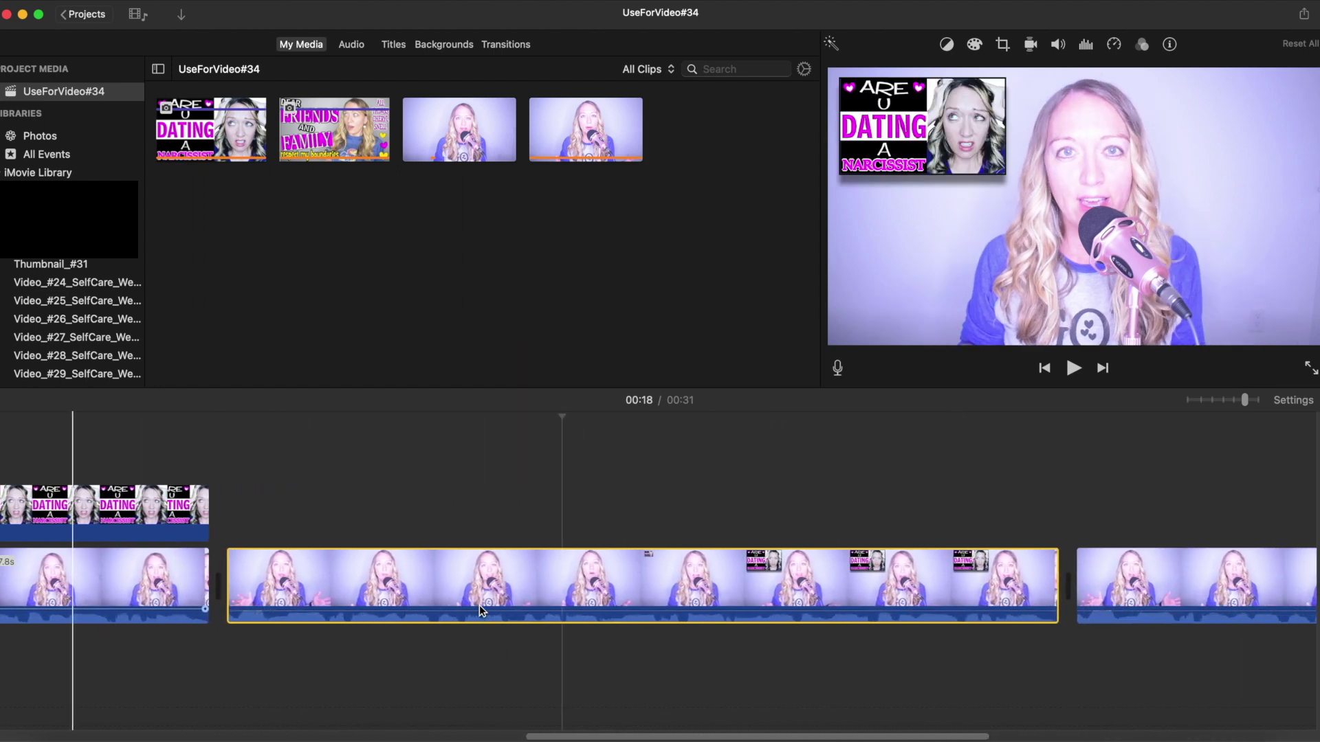
click(596, 585)
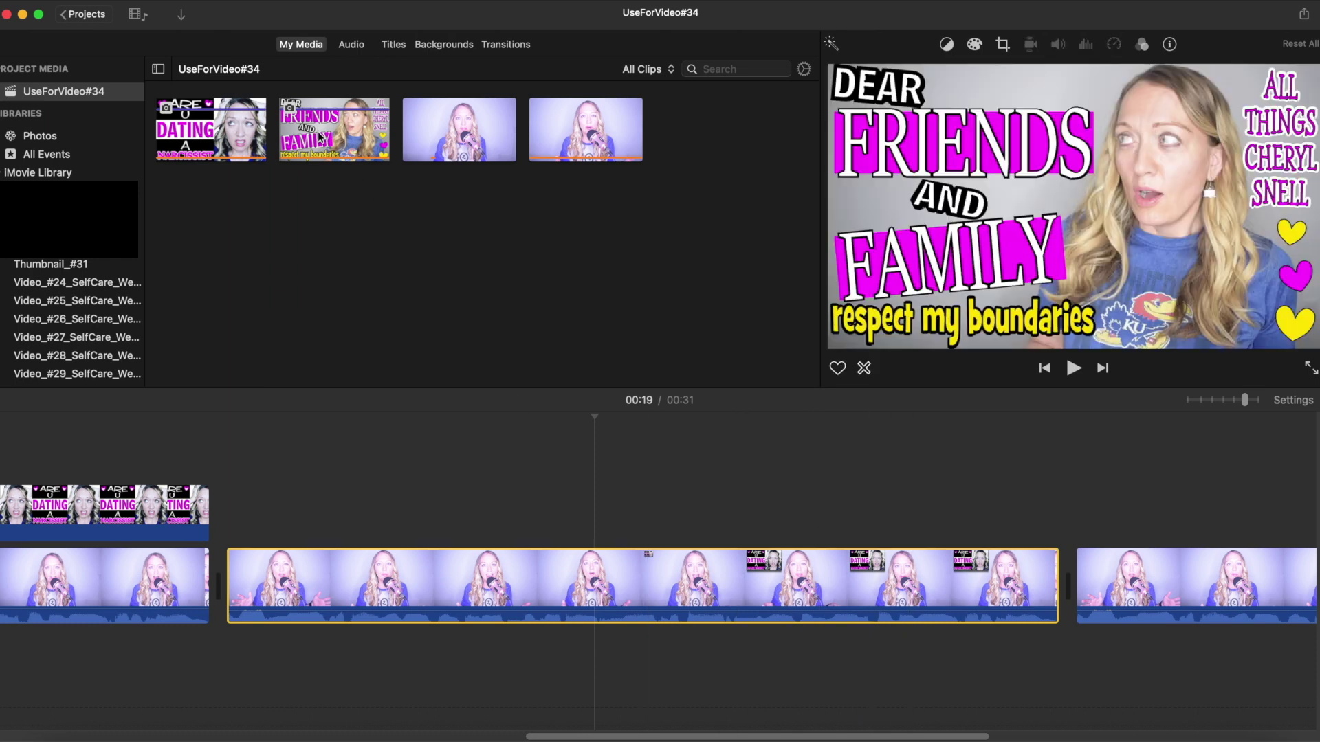
Examine the "Friends and Family" image in the project media and its placement over the last clip, and select that overlay.
drag(320, 137, 378, 283)
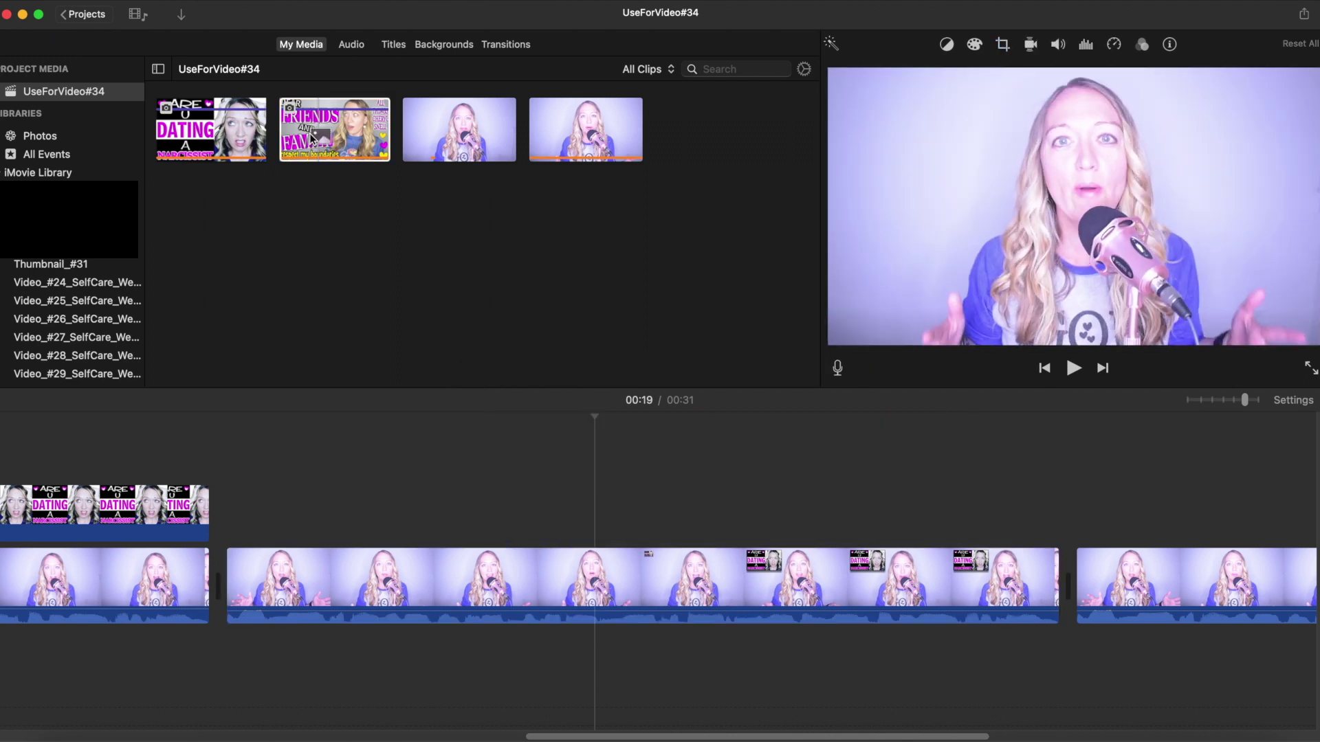
scroll(629, 617, right, 5)
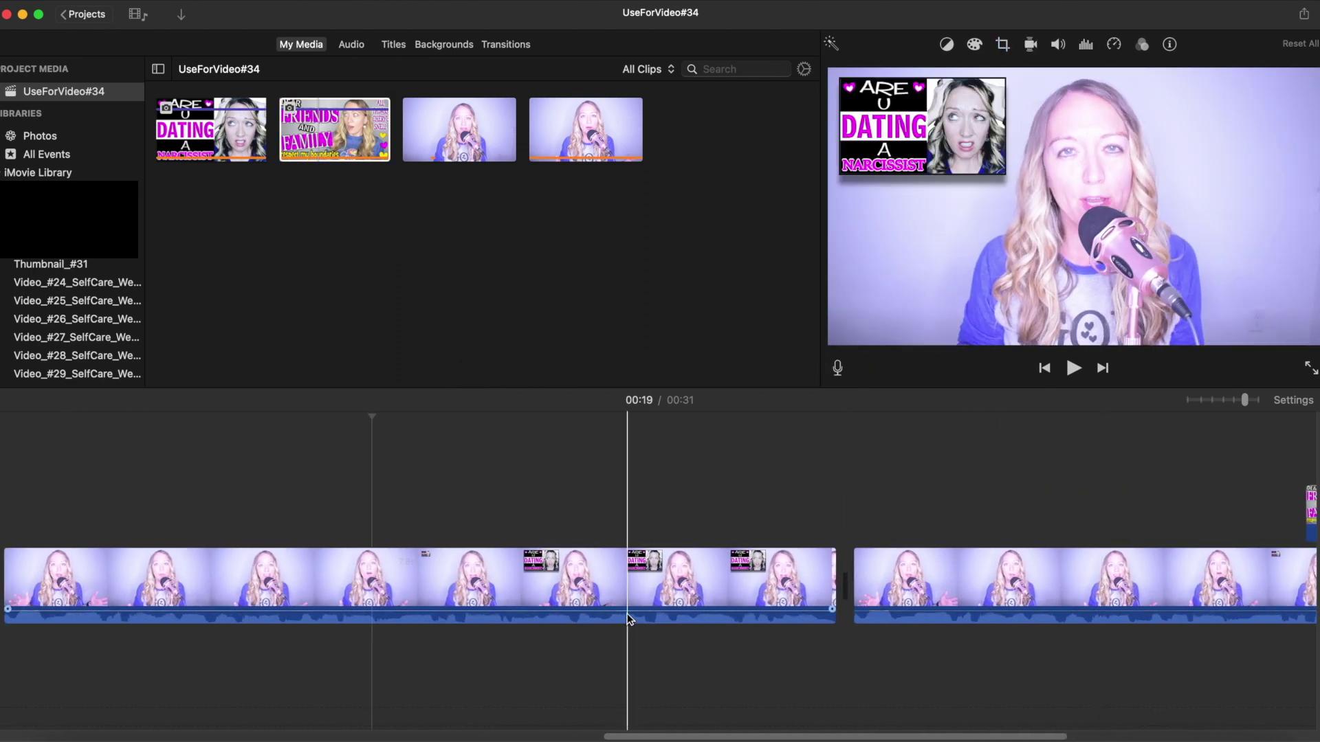
scroll(673, 587, right, 15)
click(598, 601)
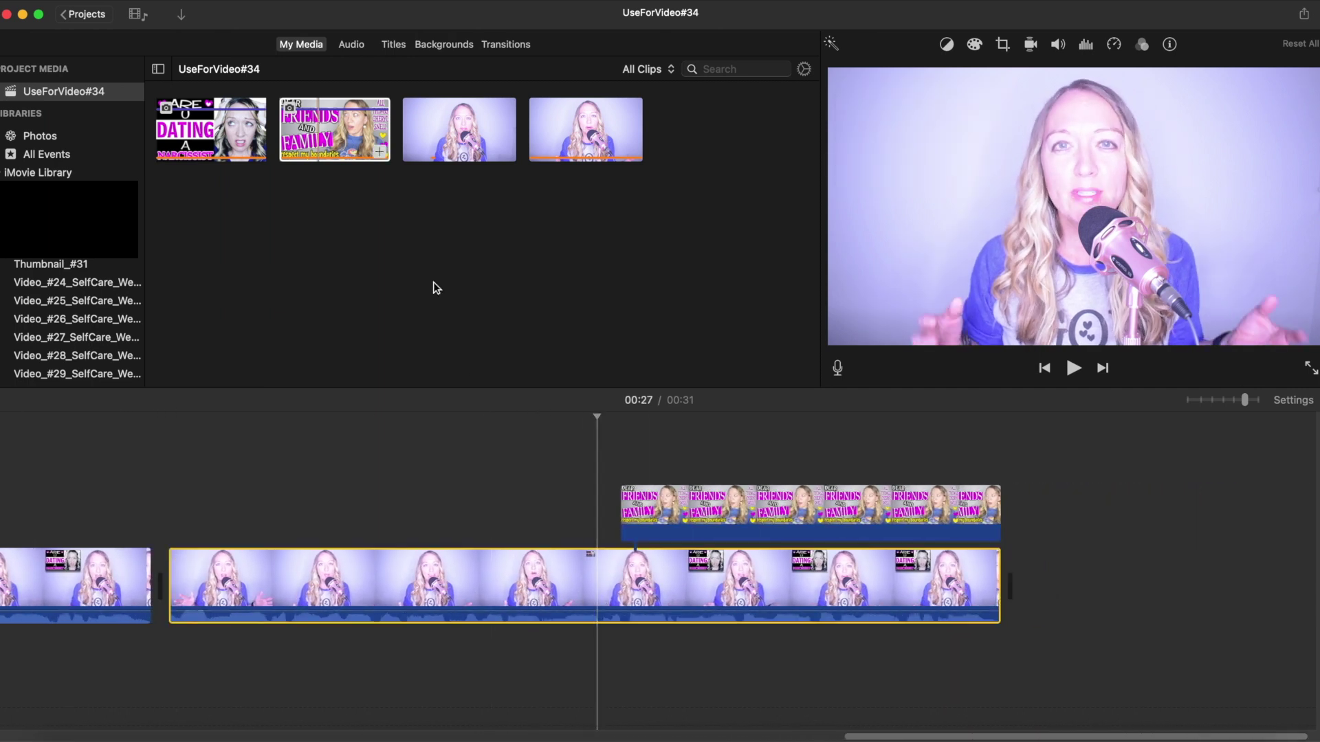
click(331, 137)
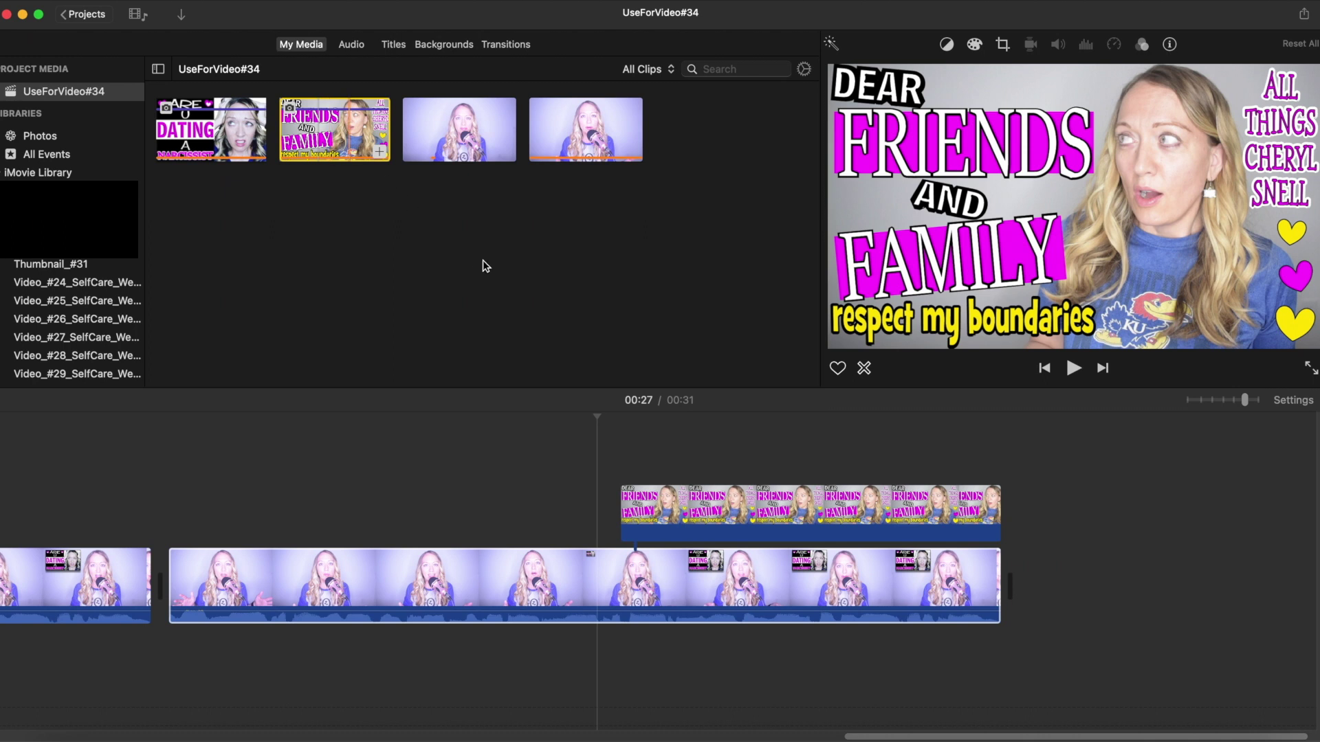
click(598, 584)
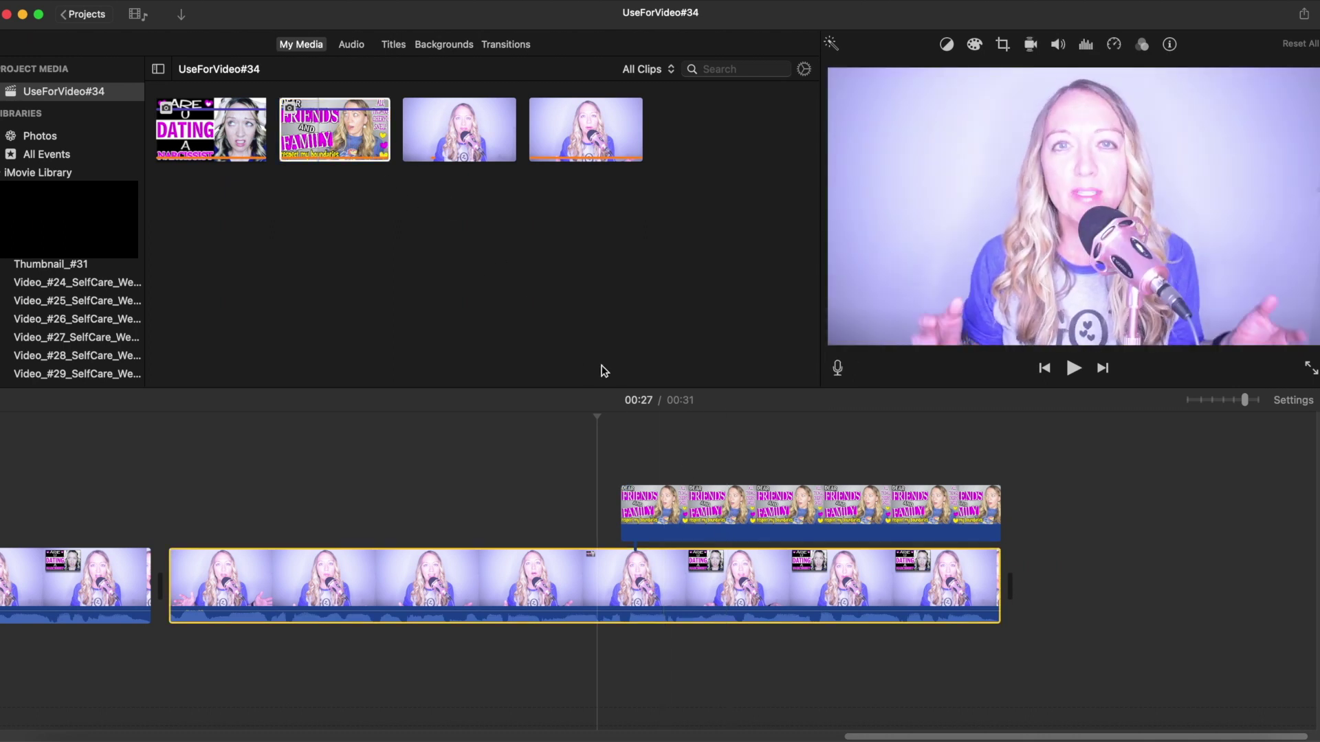
click(724, 526)
scroll(673, 551, right, 1)
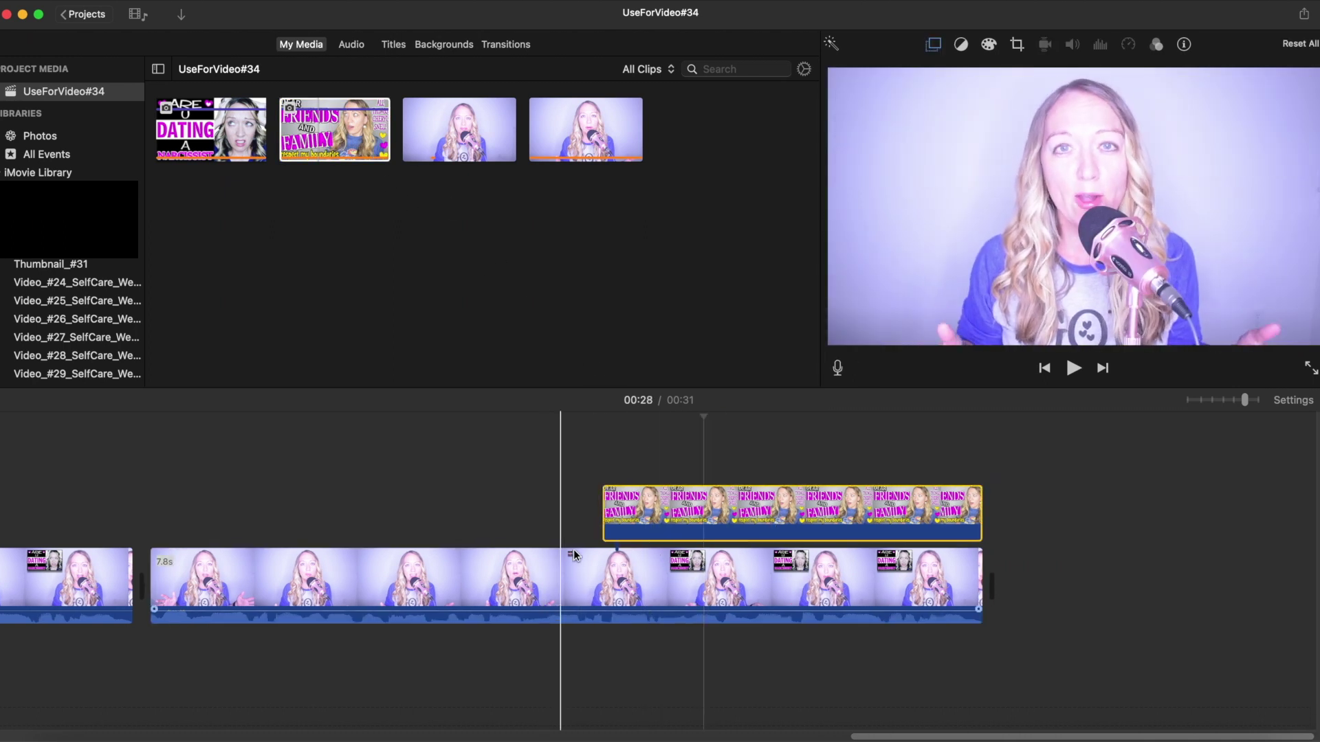
Examine the overlay styles for the "Friends and Family" image over the last clip, keeping Picture in Picture.
click(727, 523)
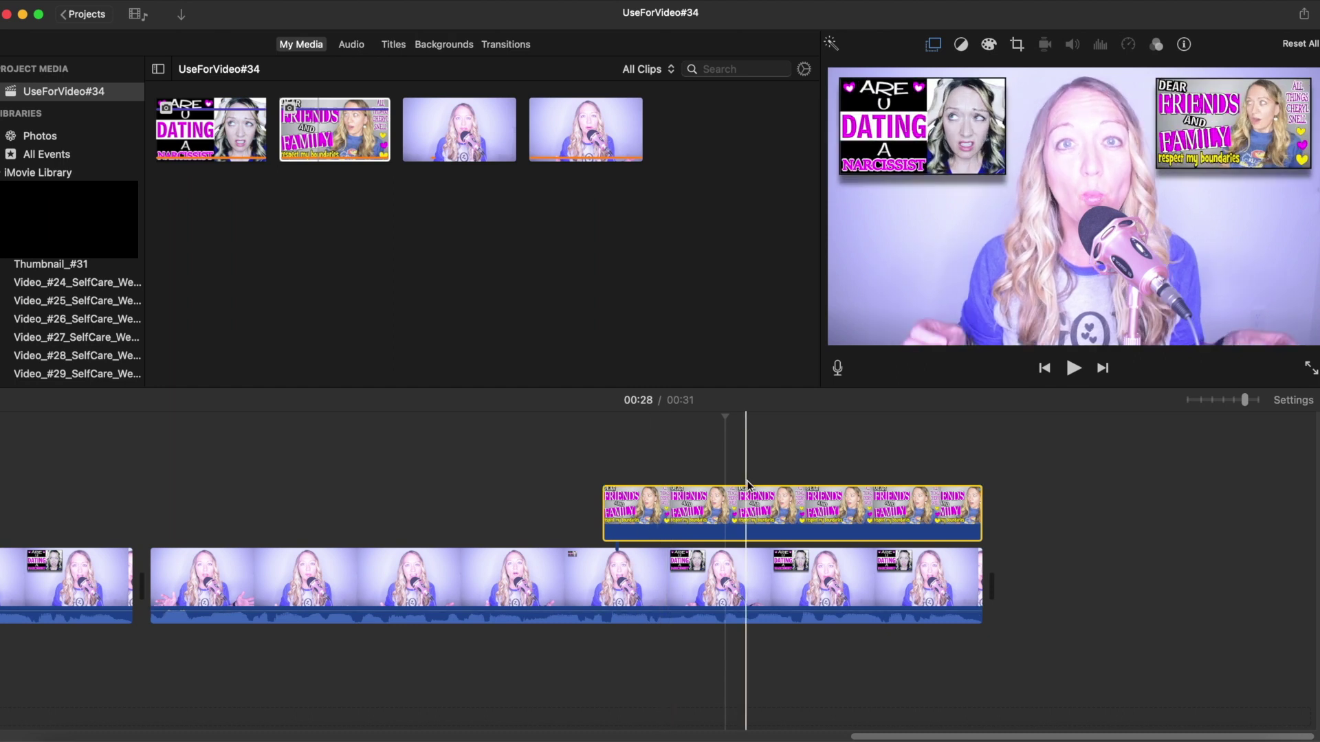
click(934, 45)
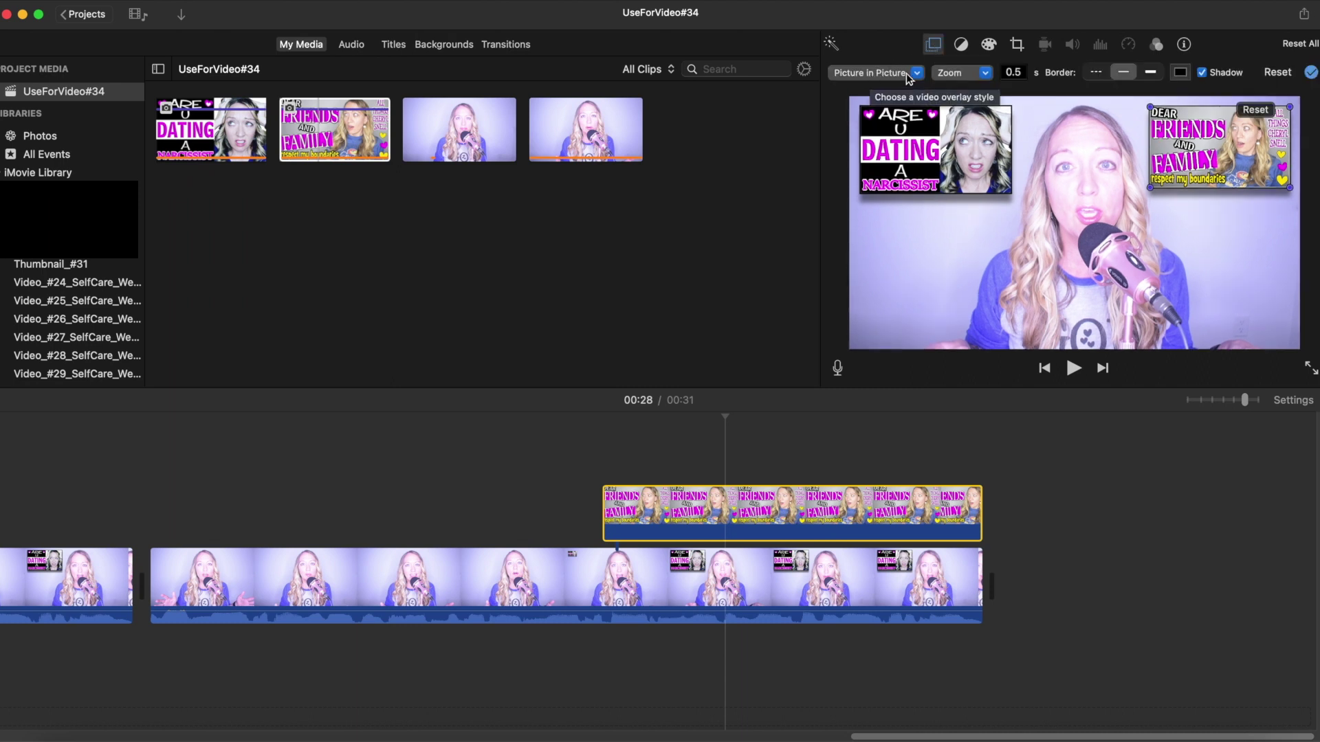
click(918, 73)
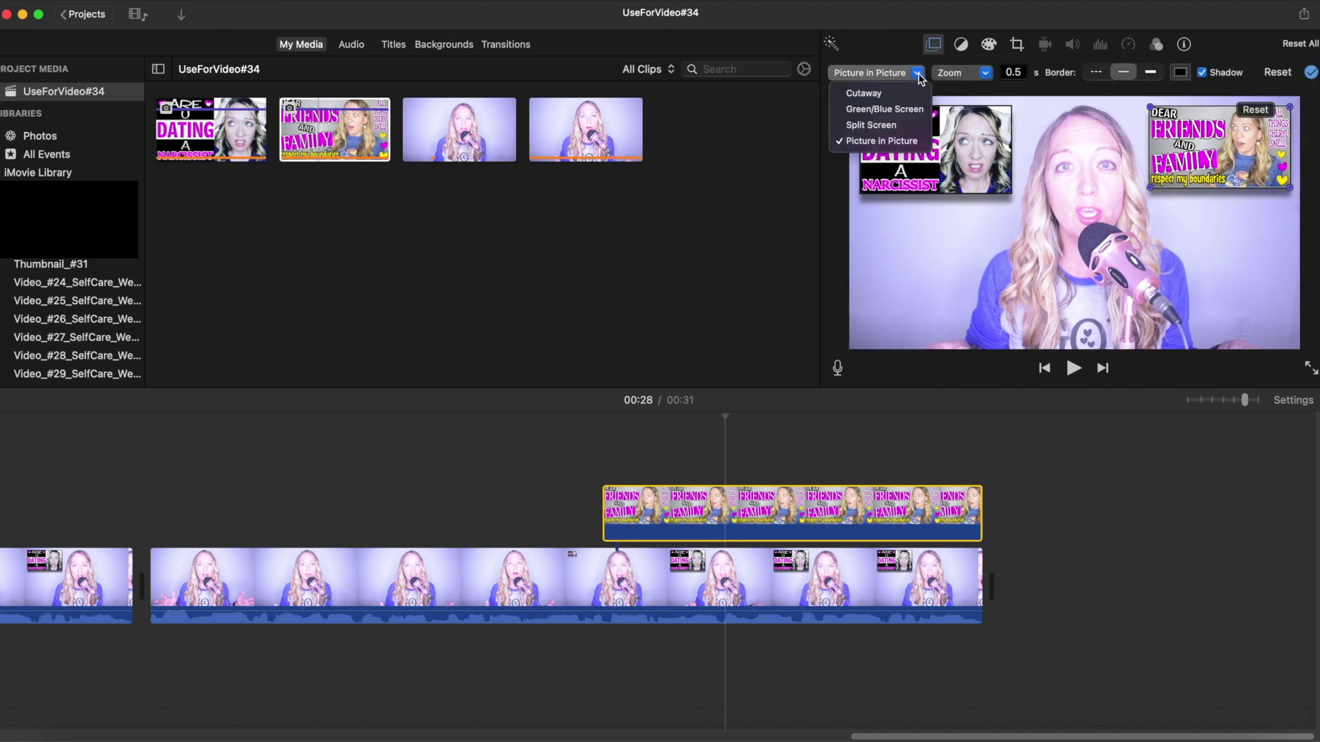
click(919, 77)
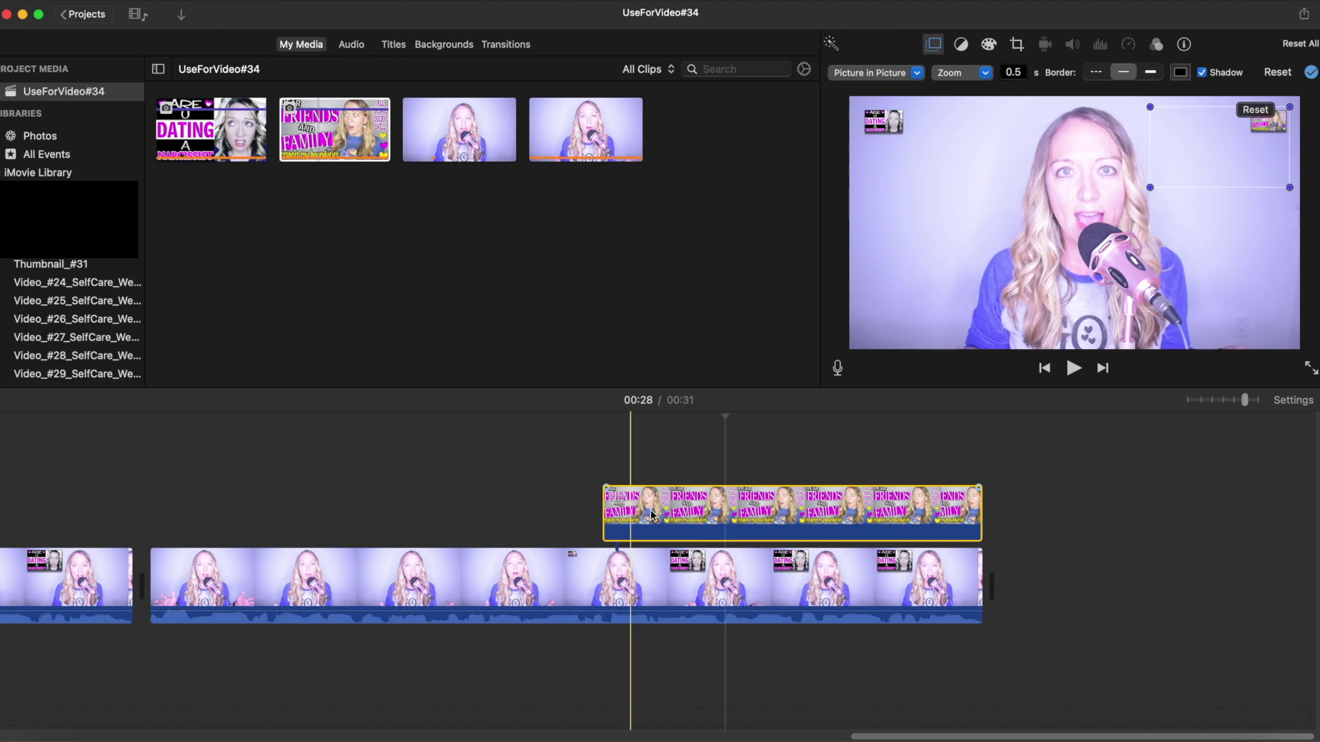
Play the last clip from 00:26 to preview both picture-in-picture images, and reselect the "Friends and Family" overlay at 00:28.
click(520, 534)
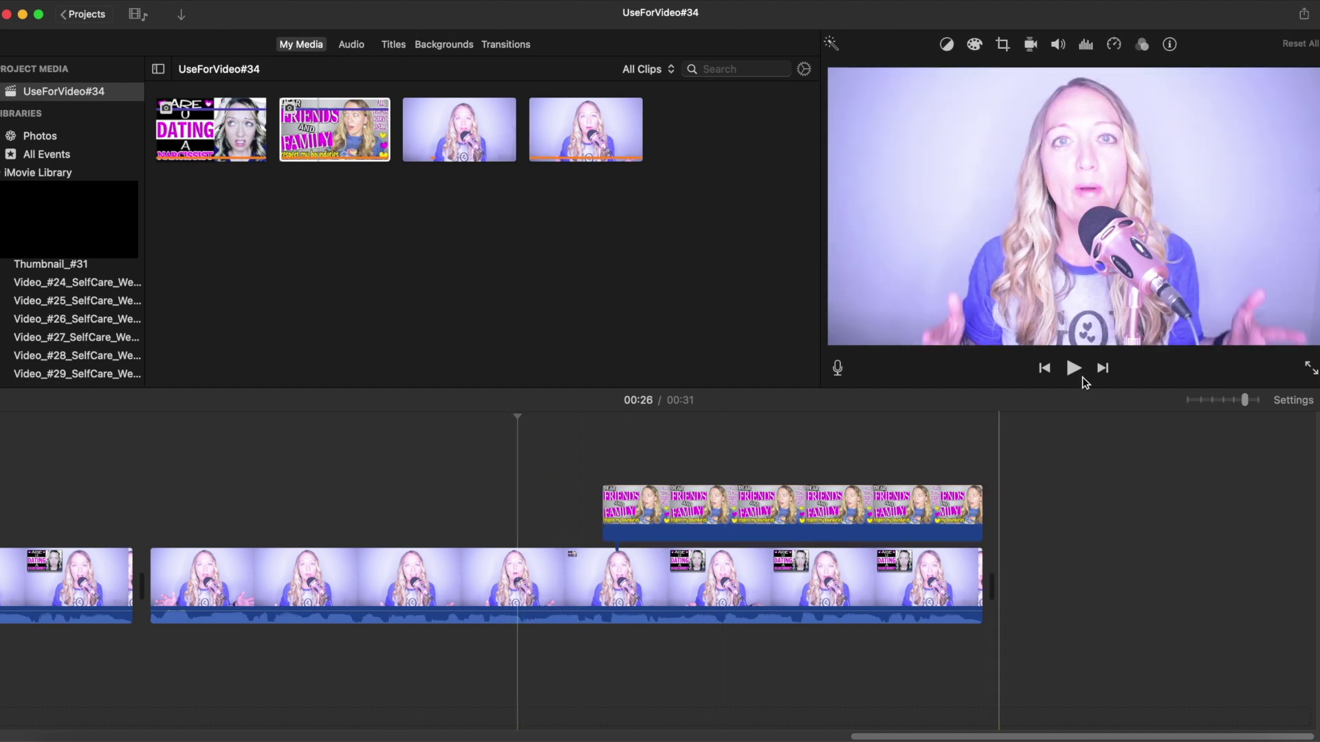
click(1075, 370)
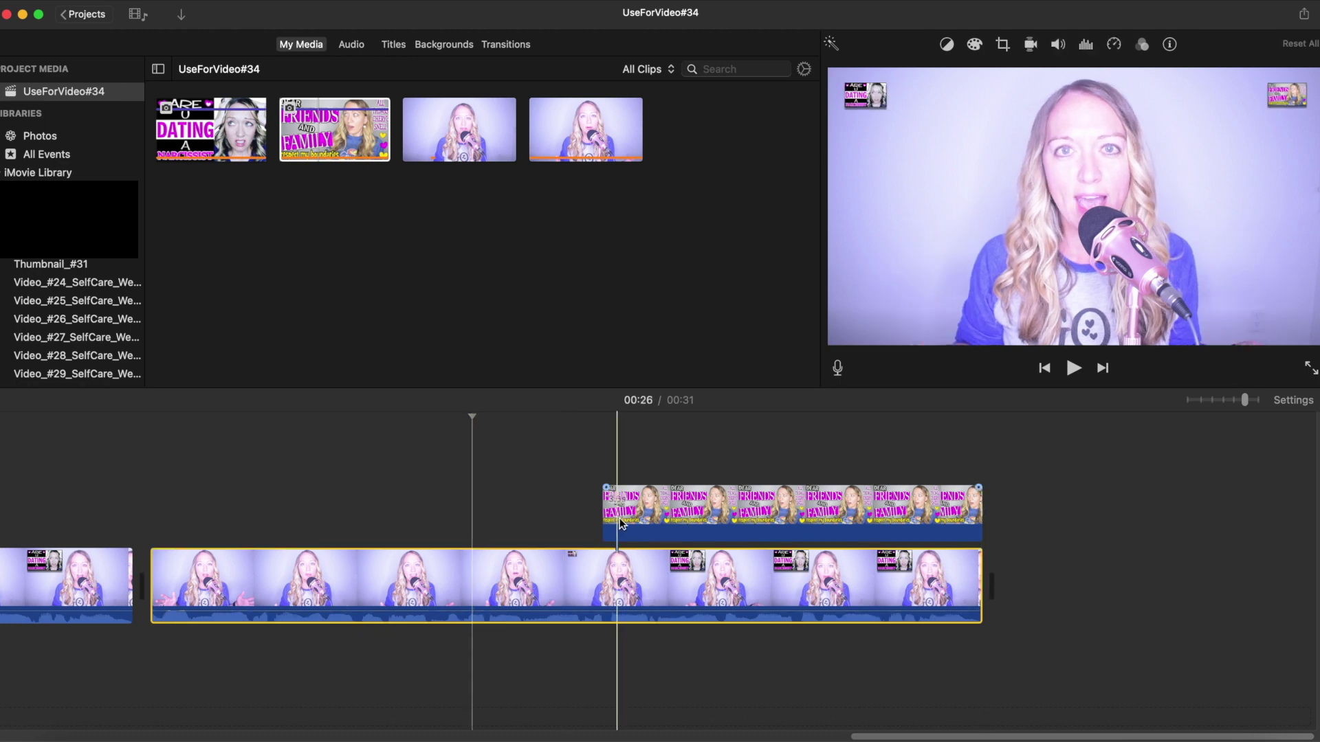
click(686, 506)
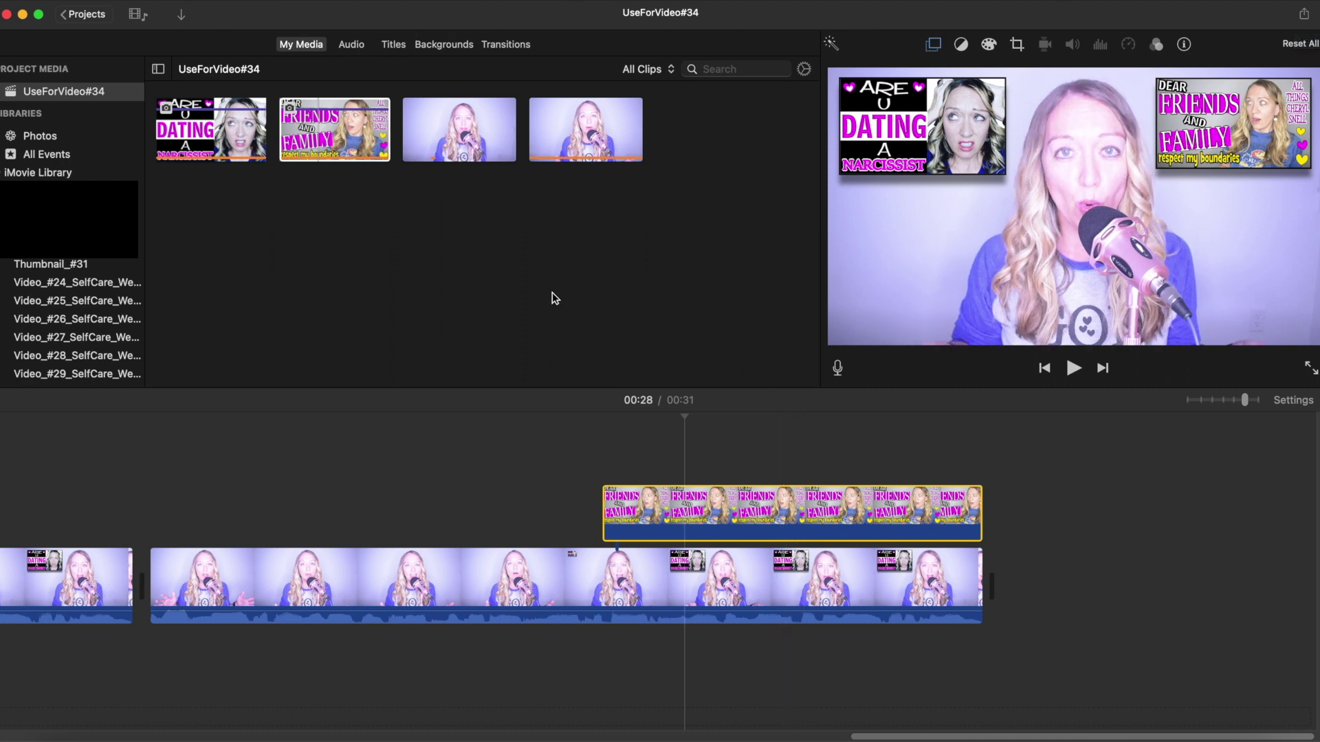
click(557, 588)
click(691, 509)
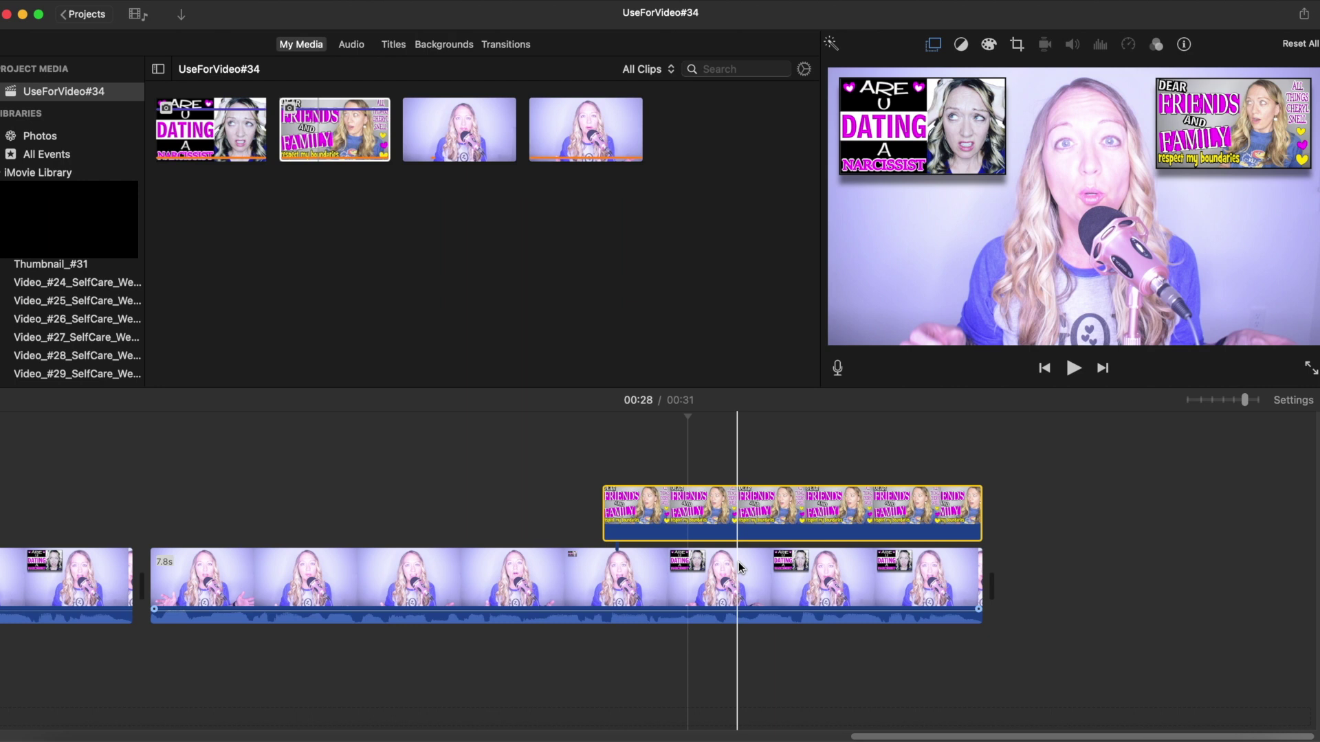
Review the timeline backwards from the two-overlay clip through the single-overlay clip to the plain first clip.
scroll(739, 567, left, 10)
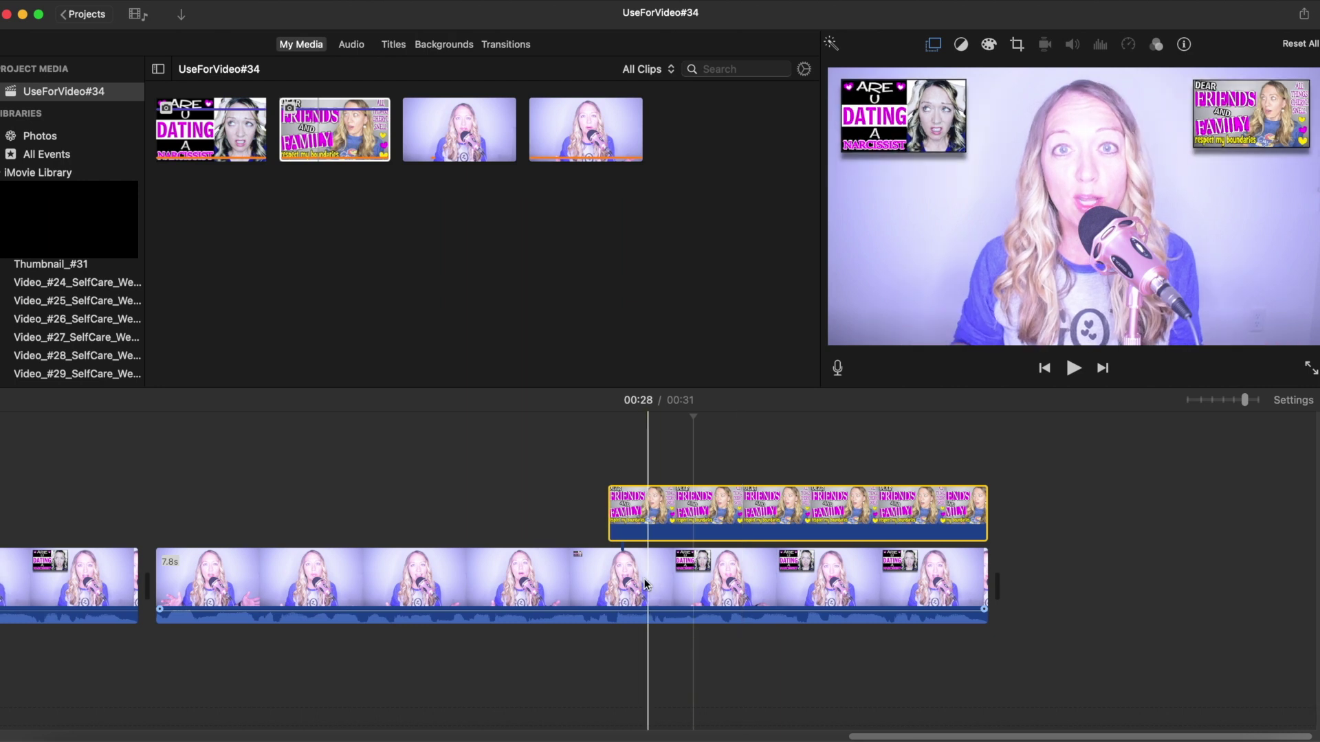
scroll(644, 585, left, 10)
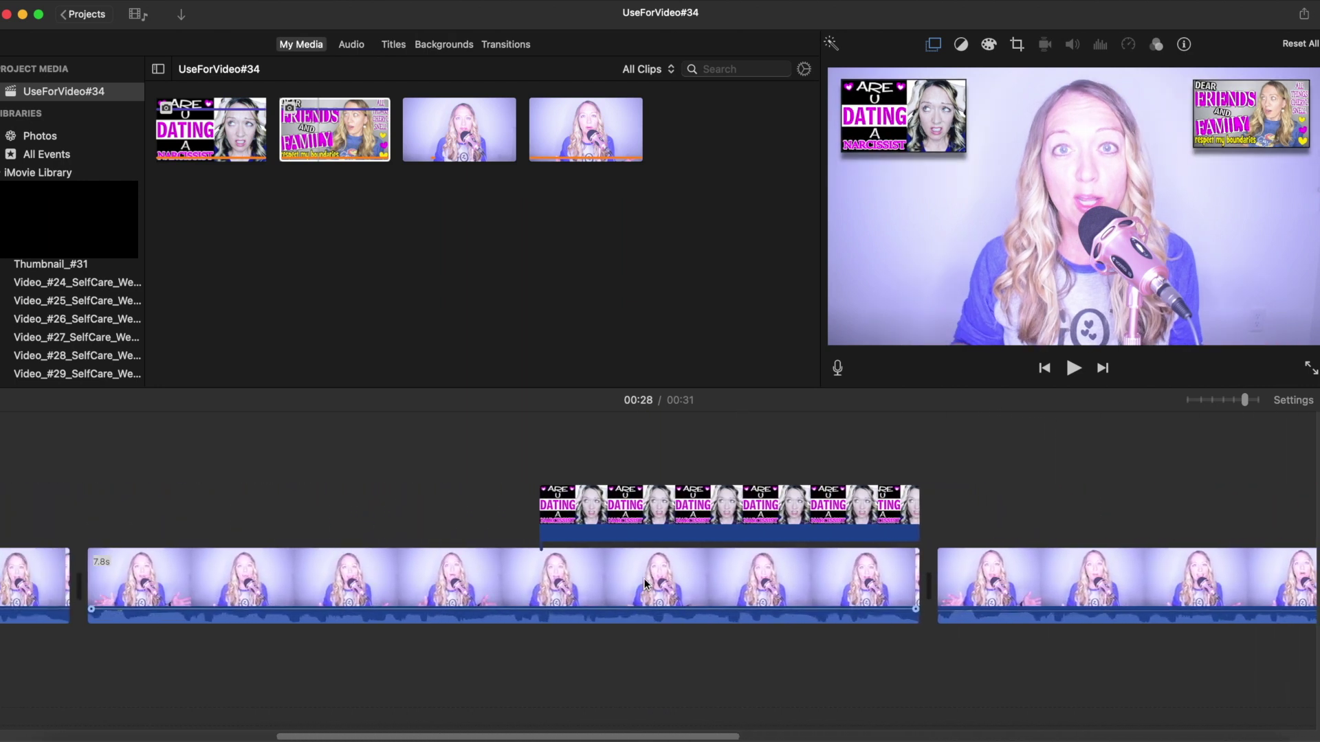
scroll(645, 584, left, 3)
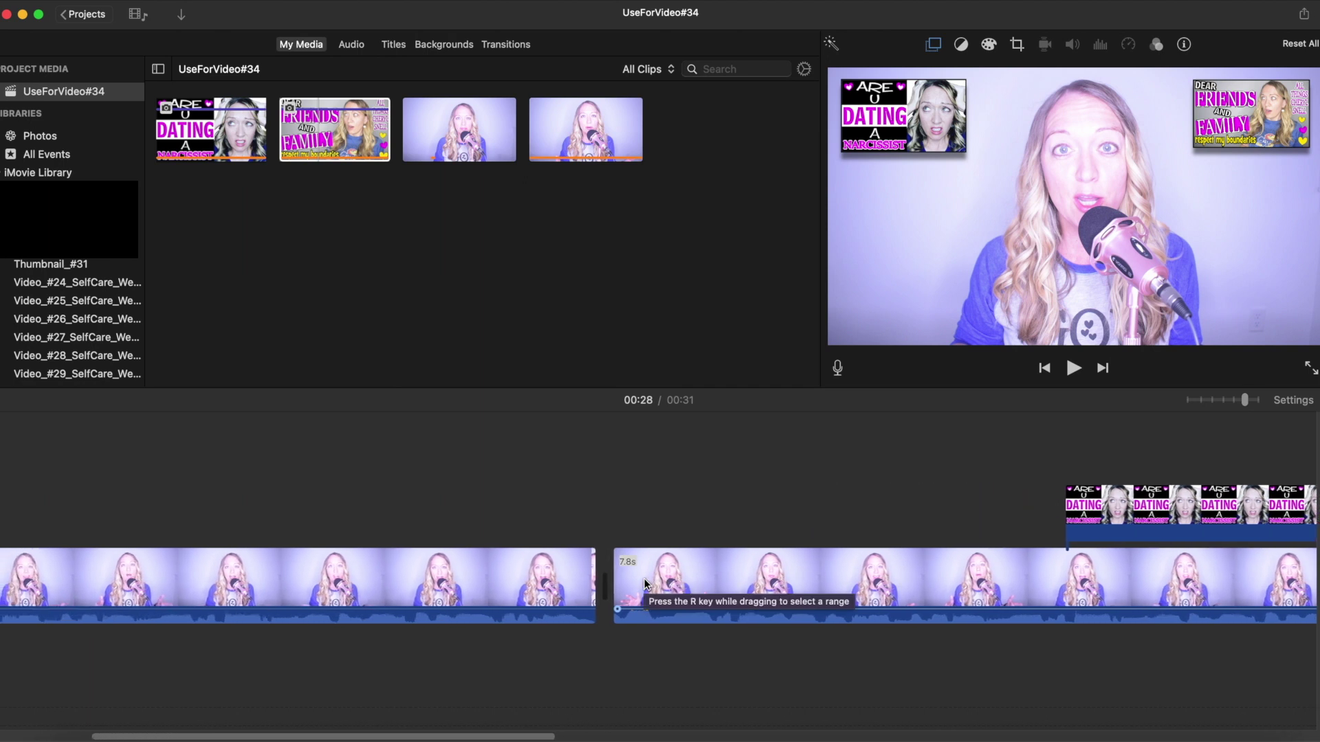
scroll(645, 584, left, 4)
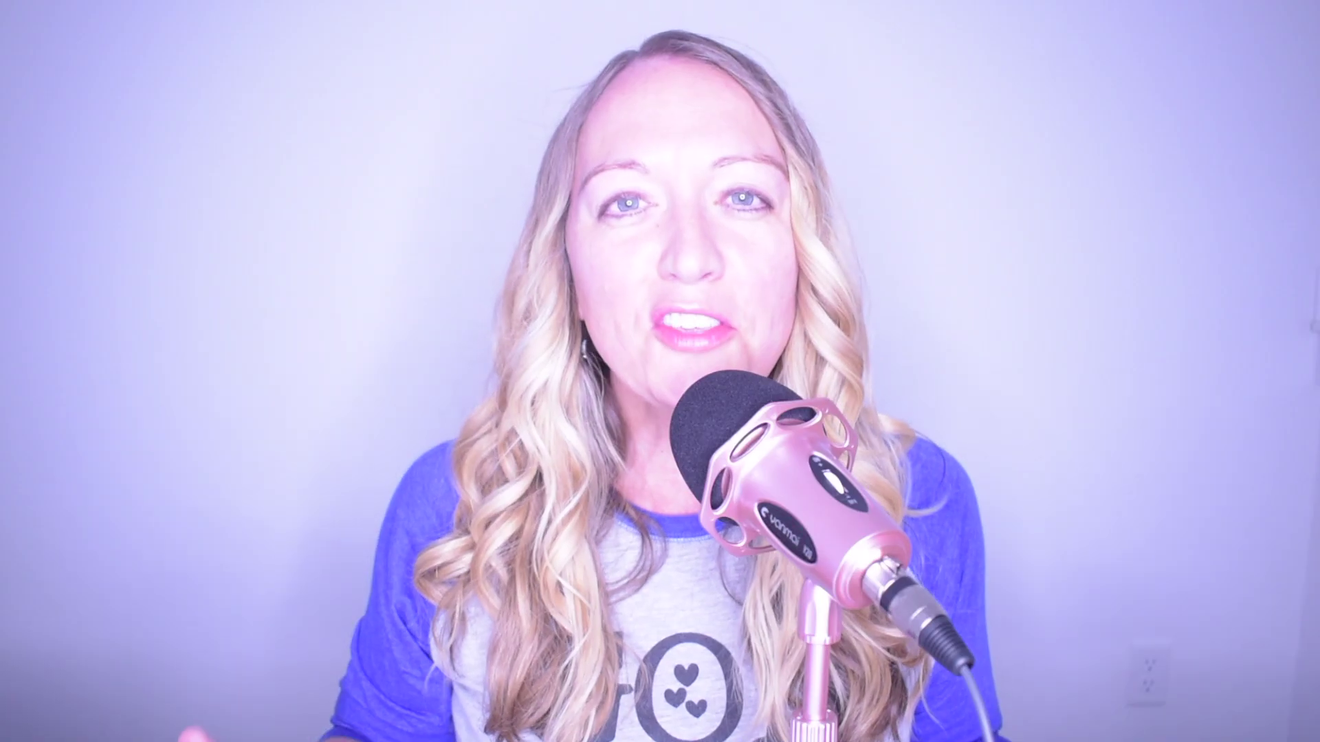